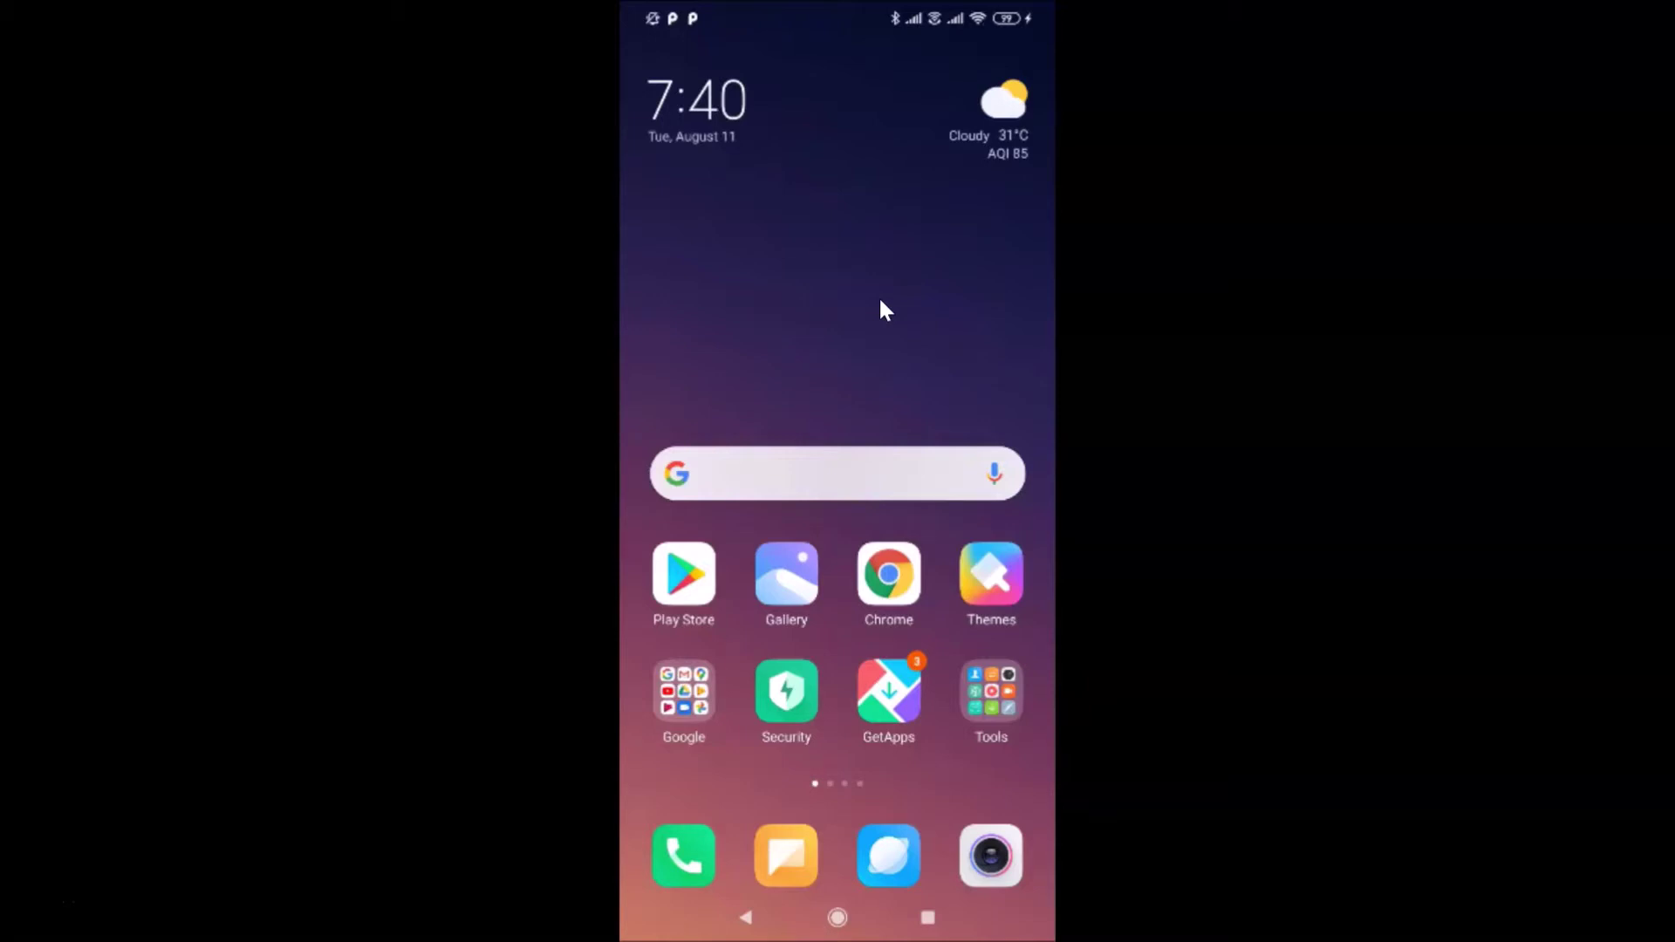
Swipe to the second home-screen page with the WhatsApp and File Manager icons
scroll(880, 301, down, 1)
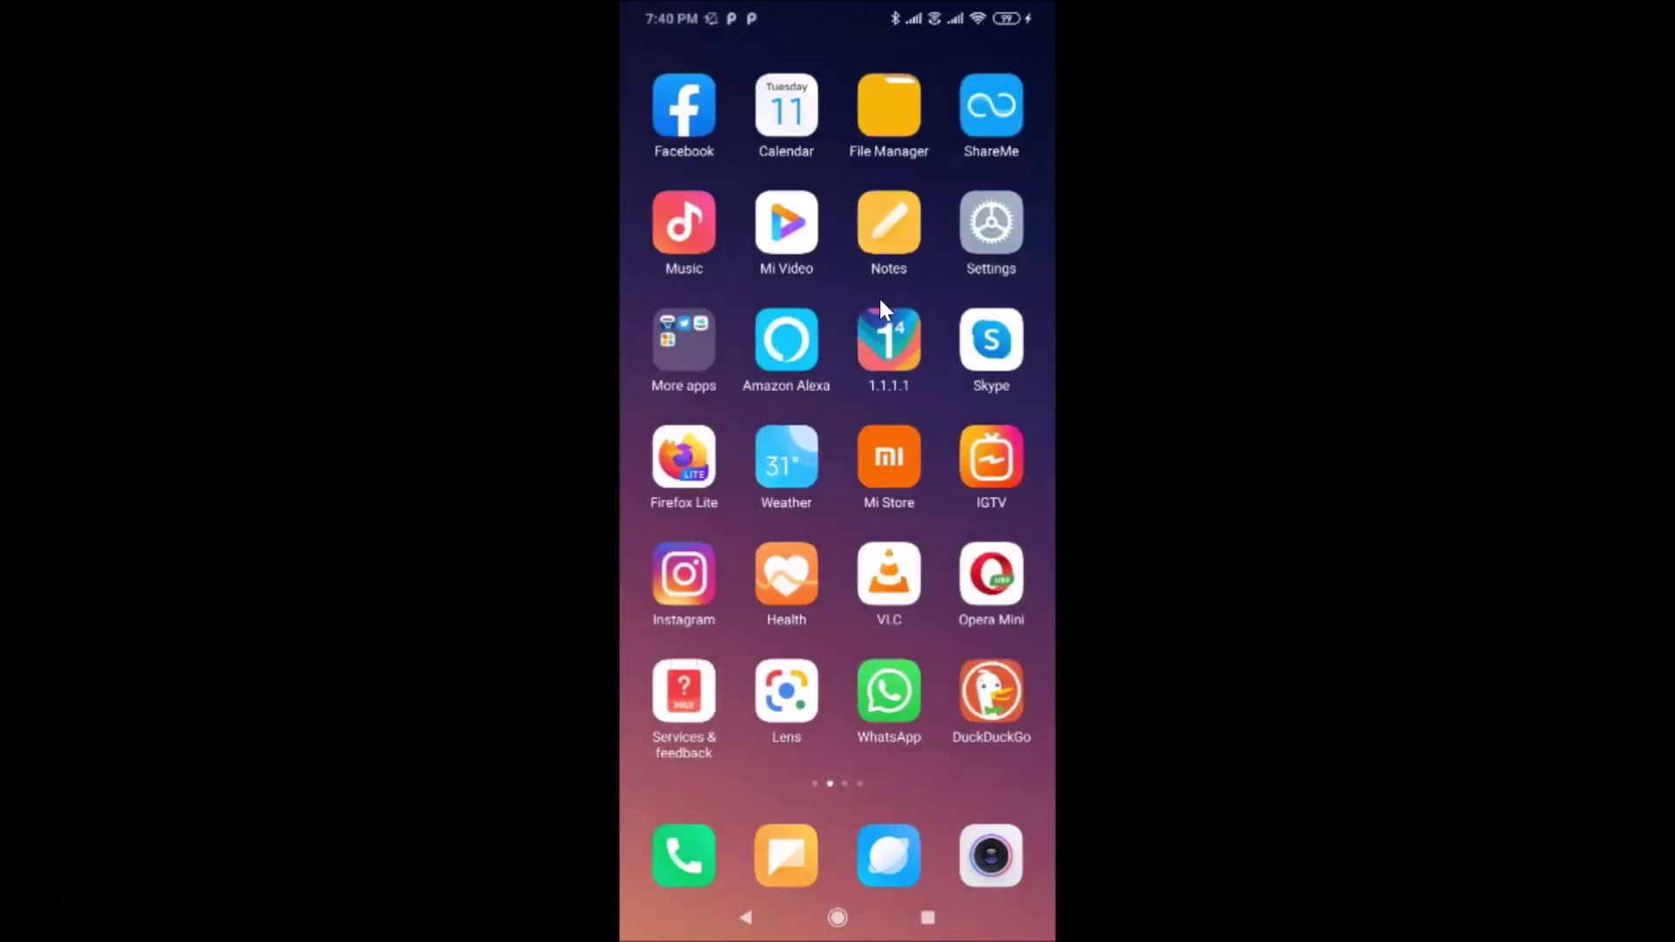
Open WhatsApp's only chat and download the received key-tag photo
click(913, 689)
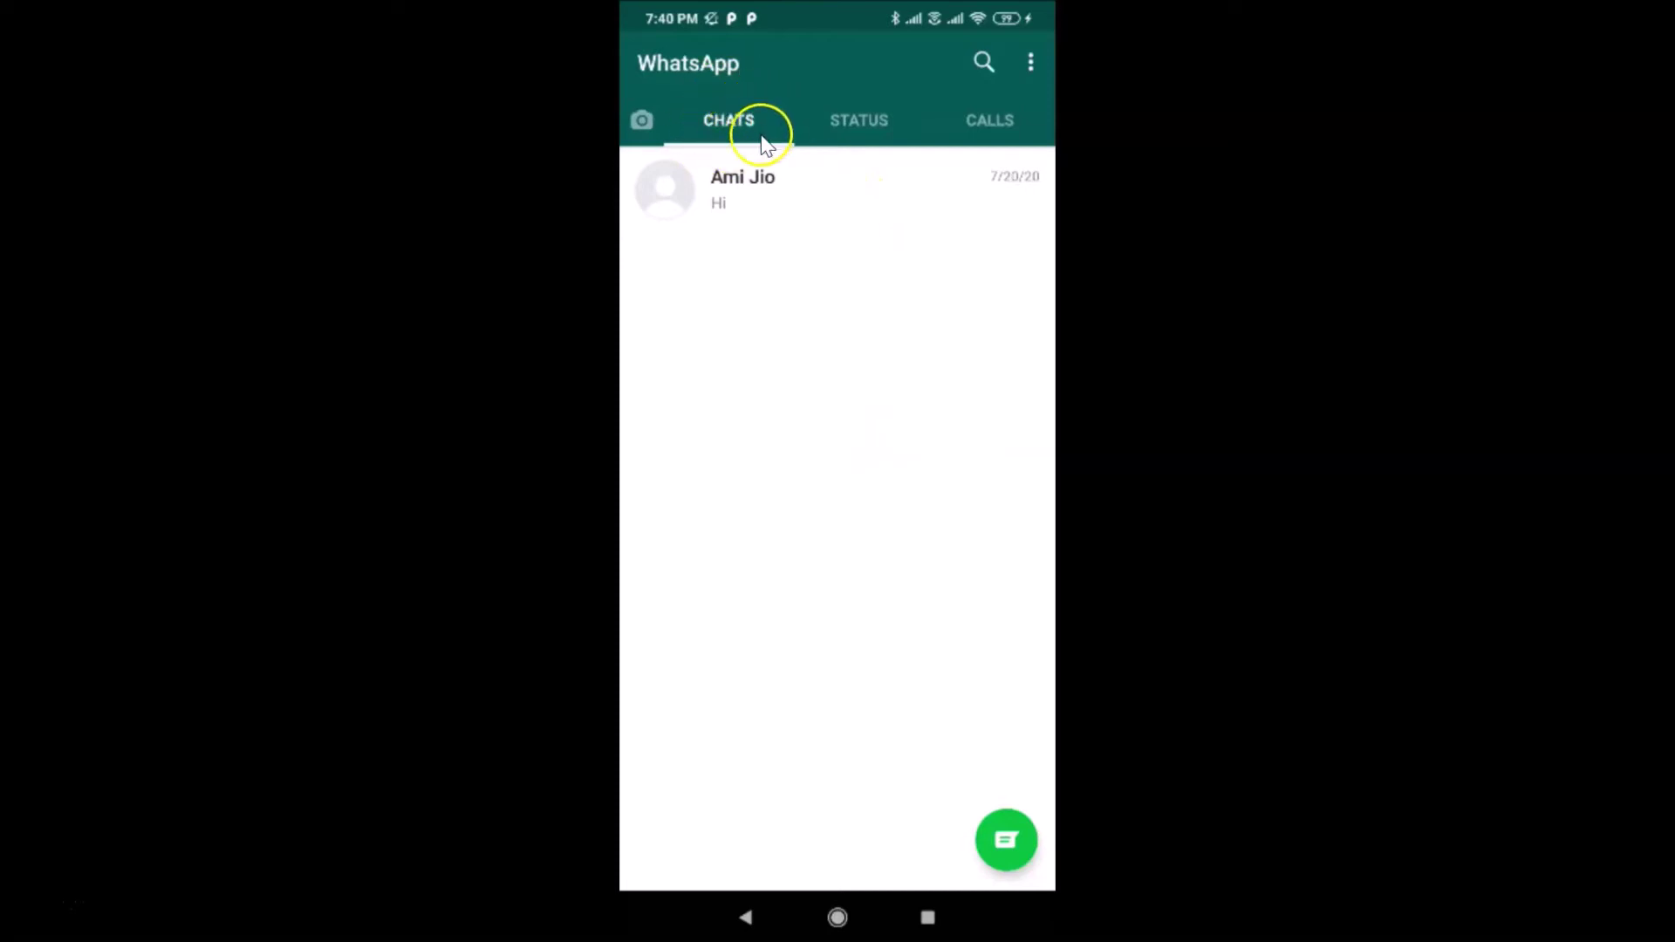
click(877, 189)
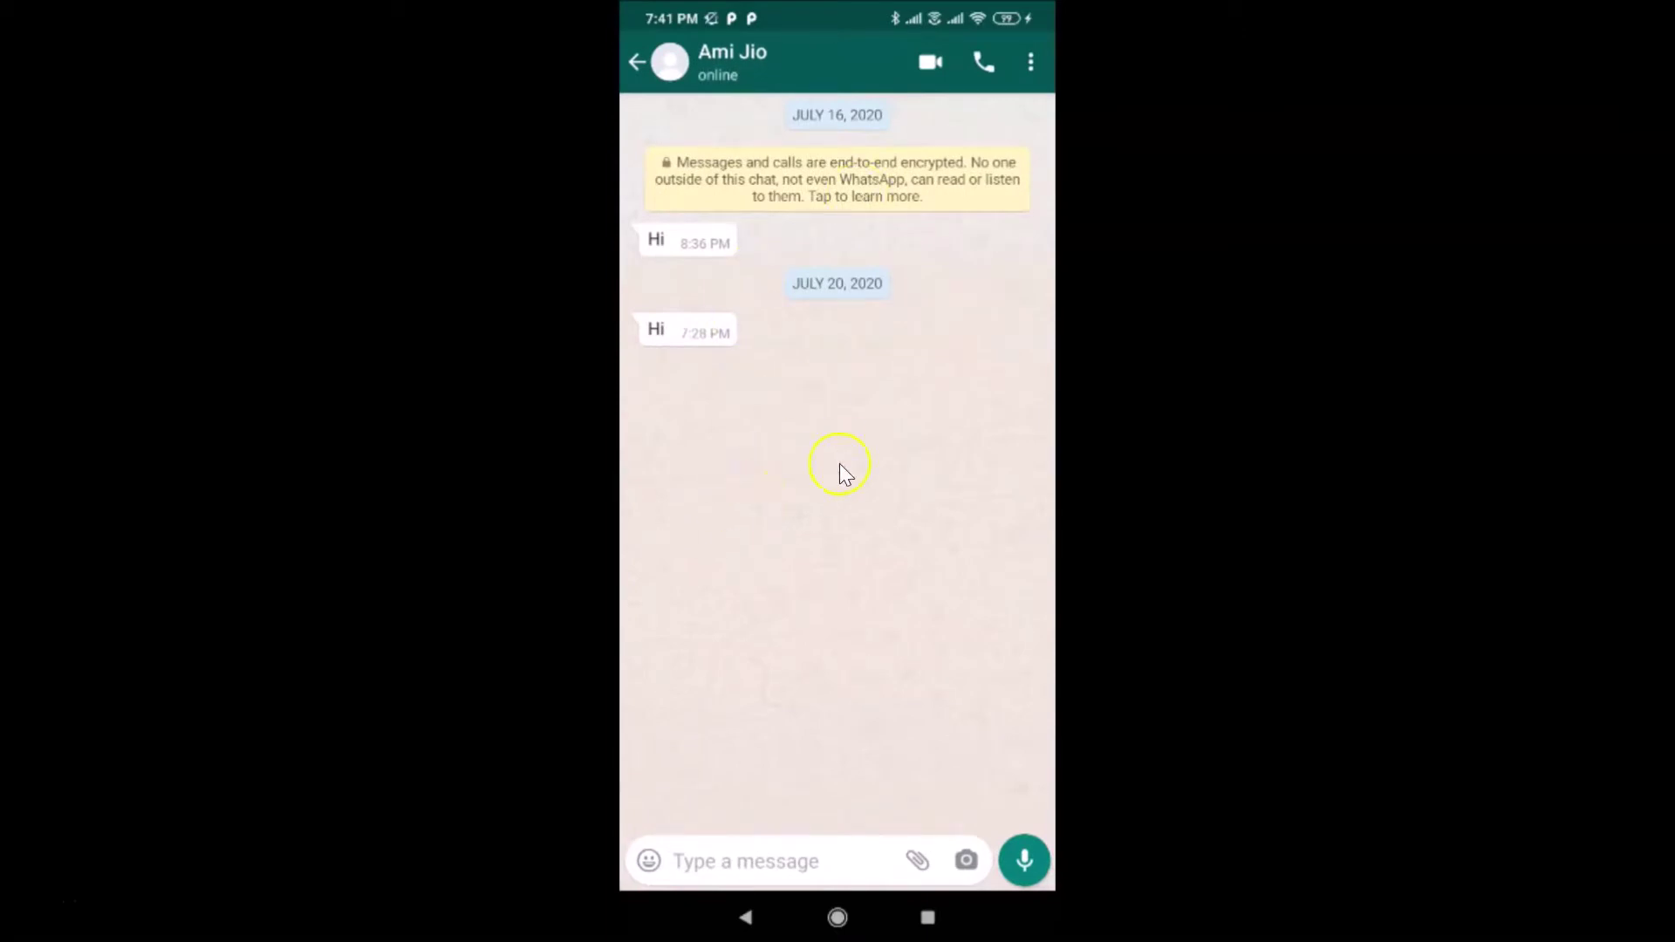
click(745, 526)
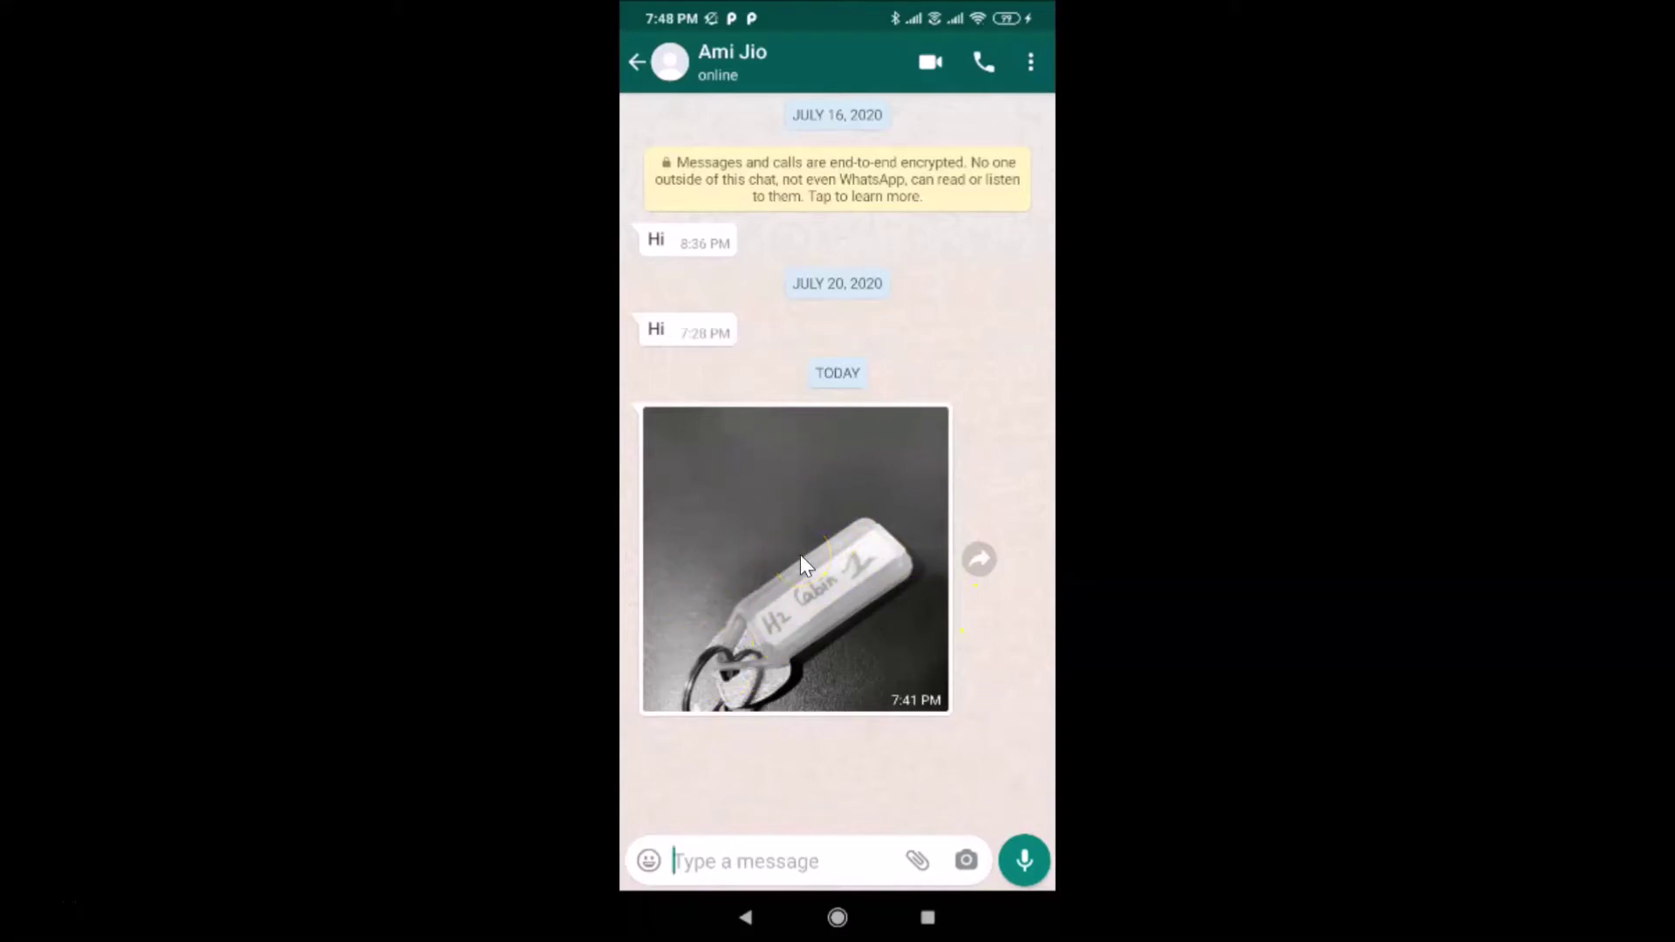
click(832, 912)
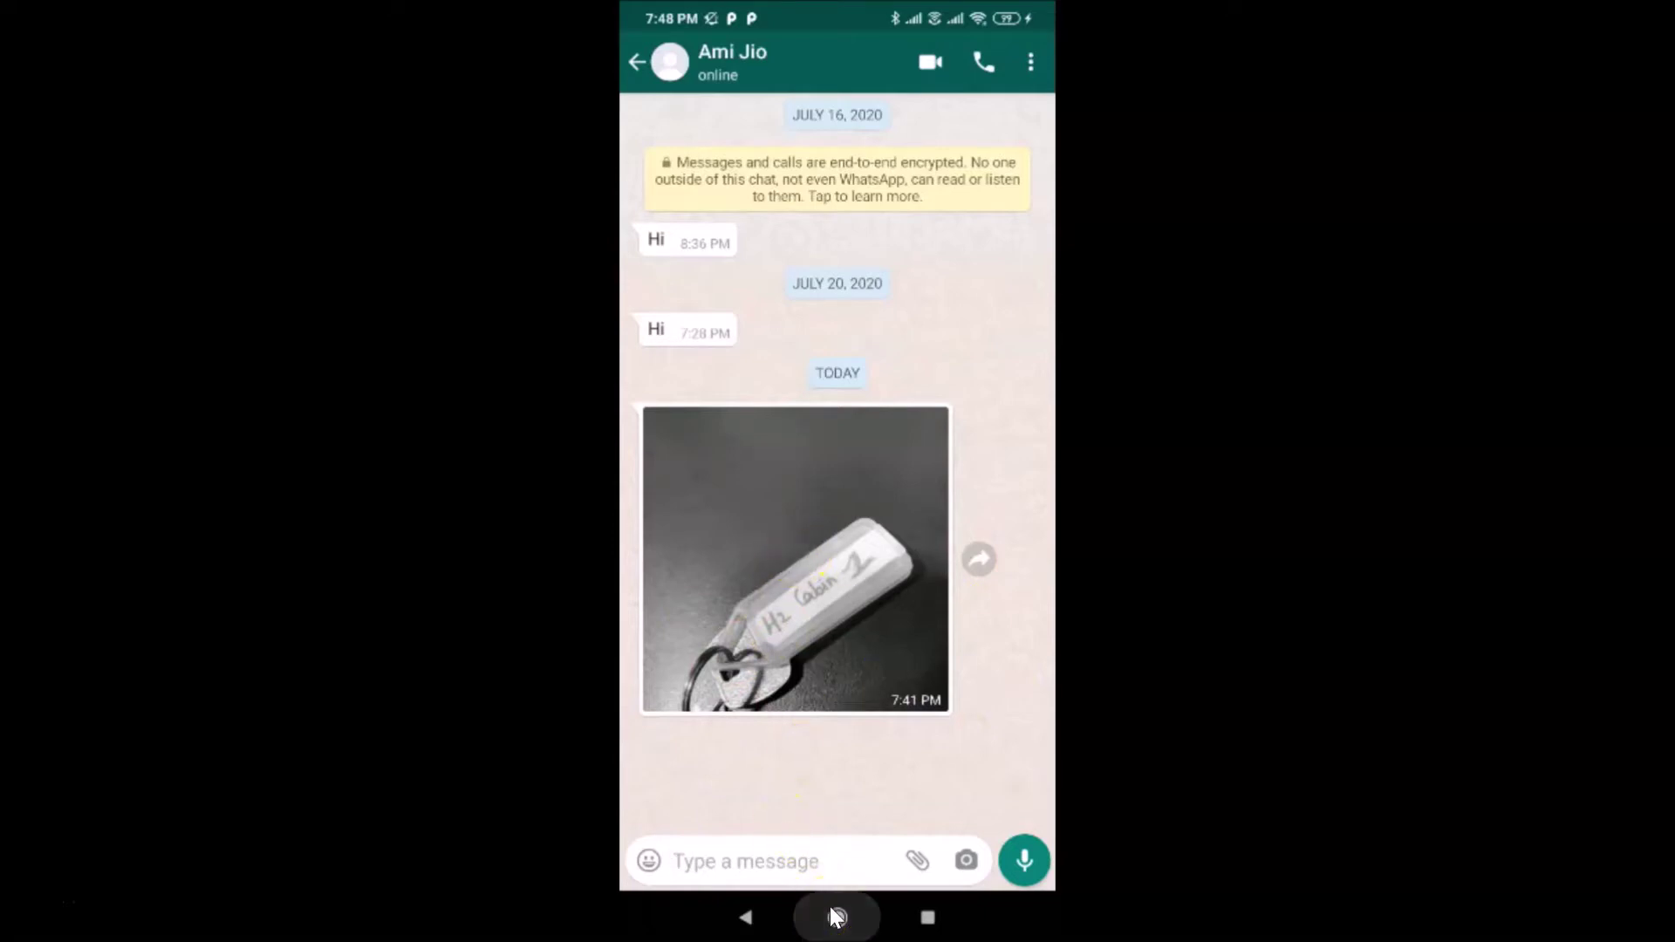
Go home and launch File Manager, switching to browsing storage folders
click(689, 580)
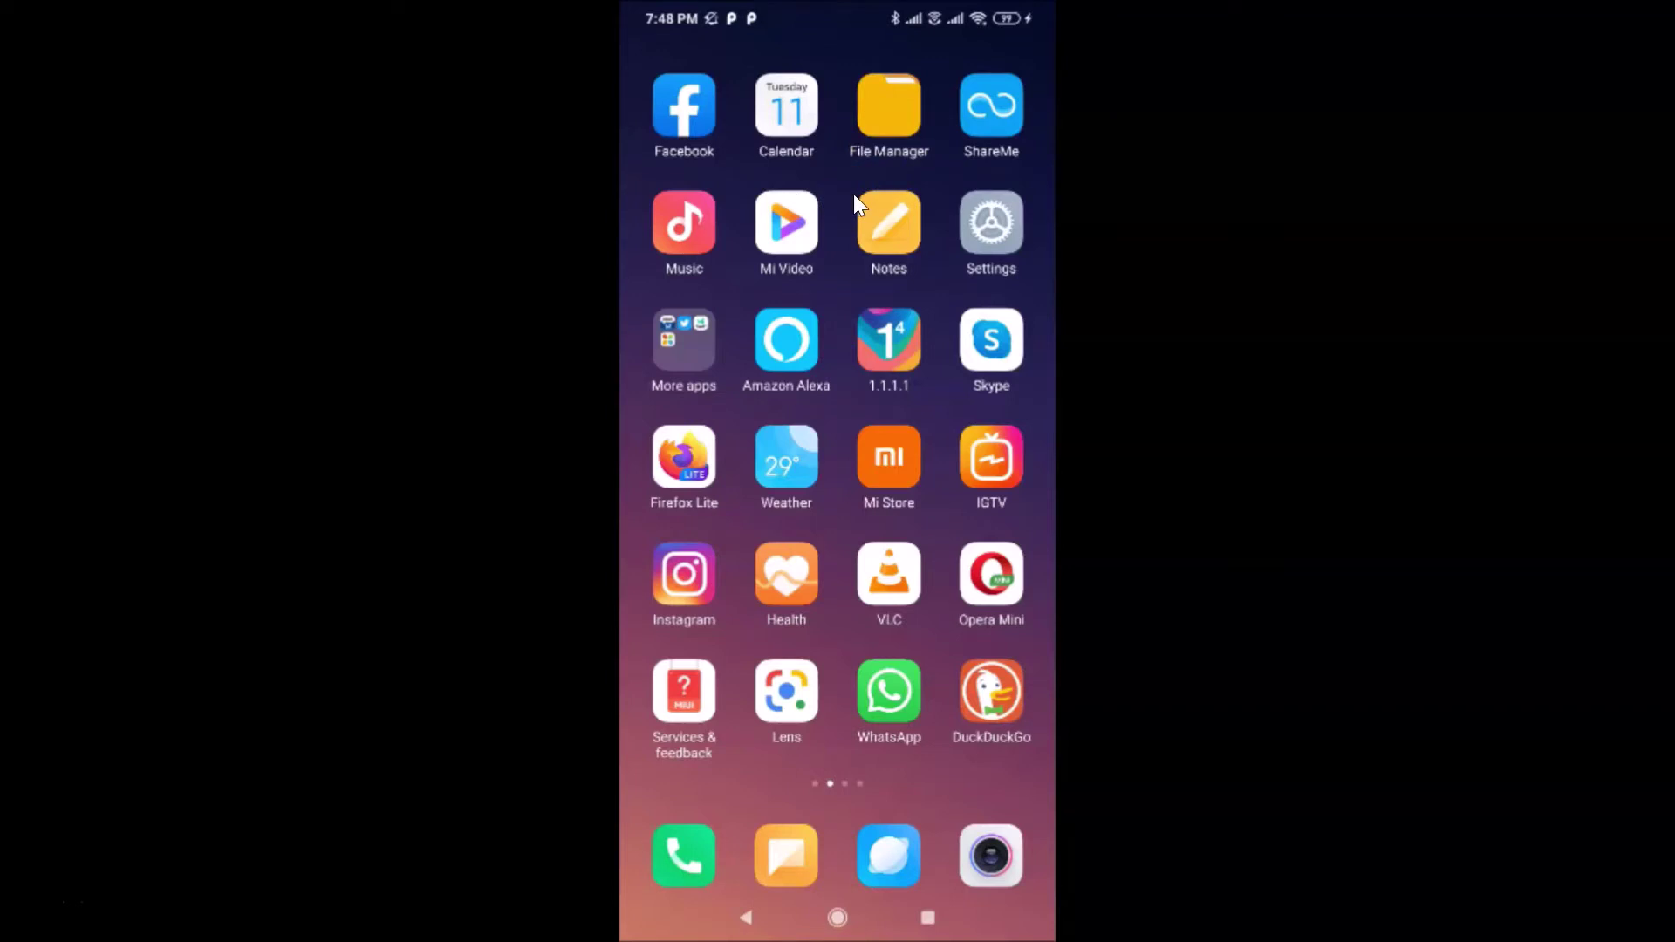
click(892, 113)
click(903, 65)
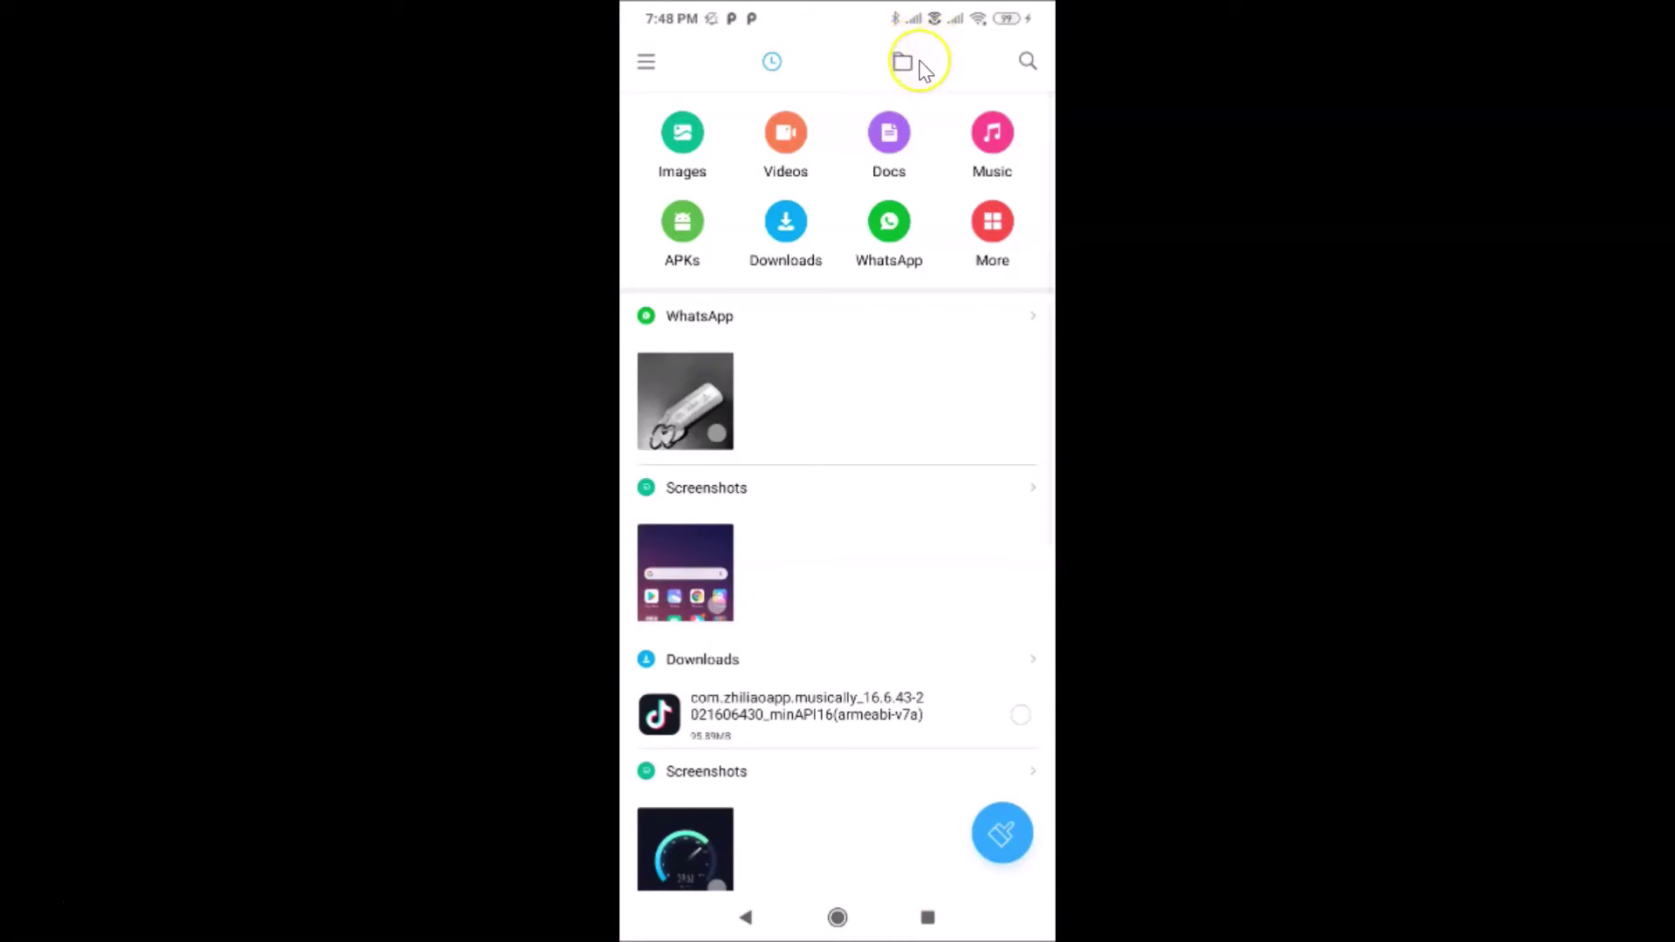
Browse internal storage to the WhatsApp > Media > WhatsApp Images folder
click(921, 62)
click(909, 66)
click(818, 234)
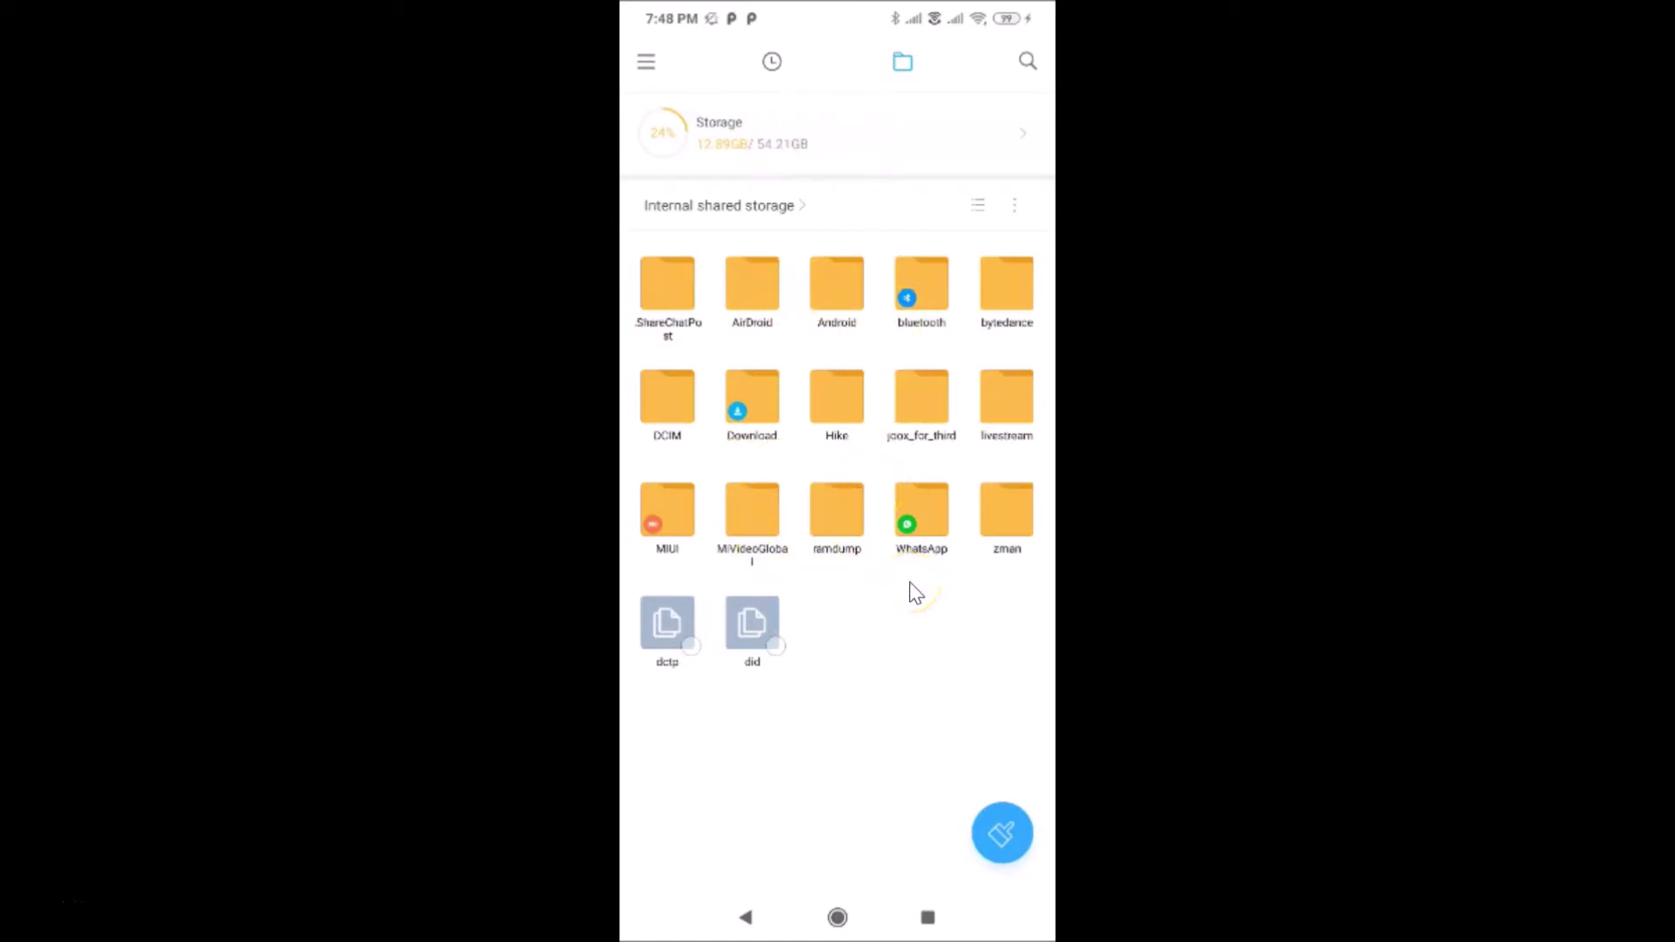
click(916, 527)
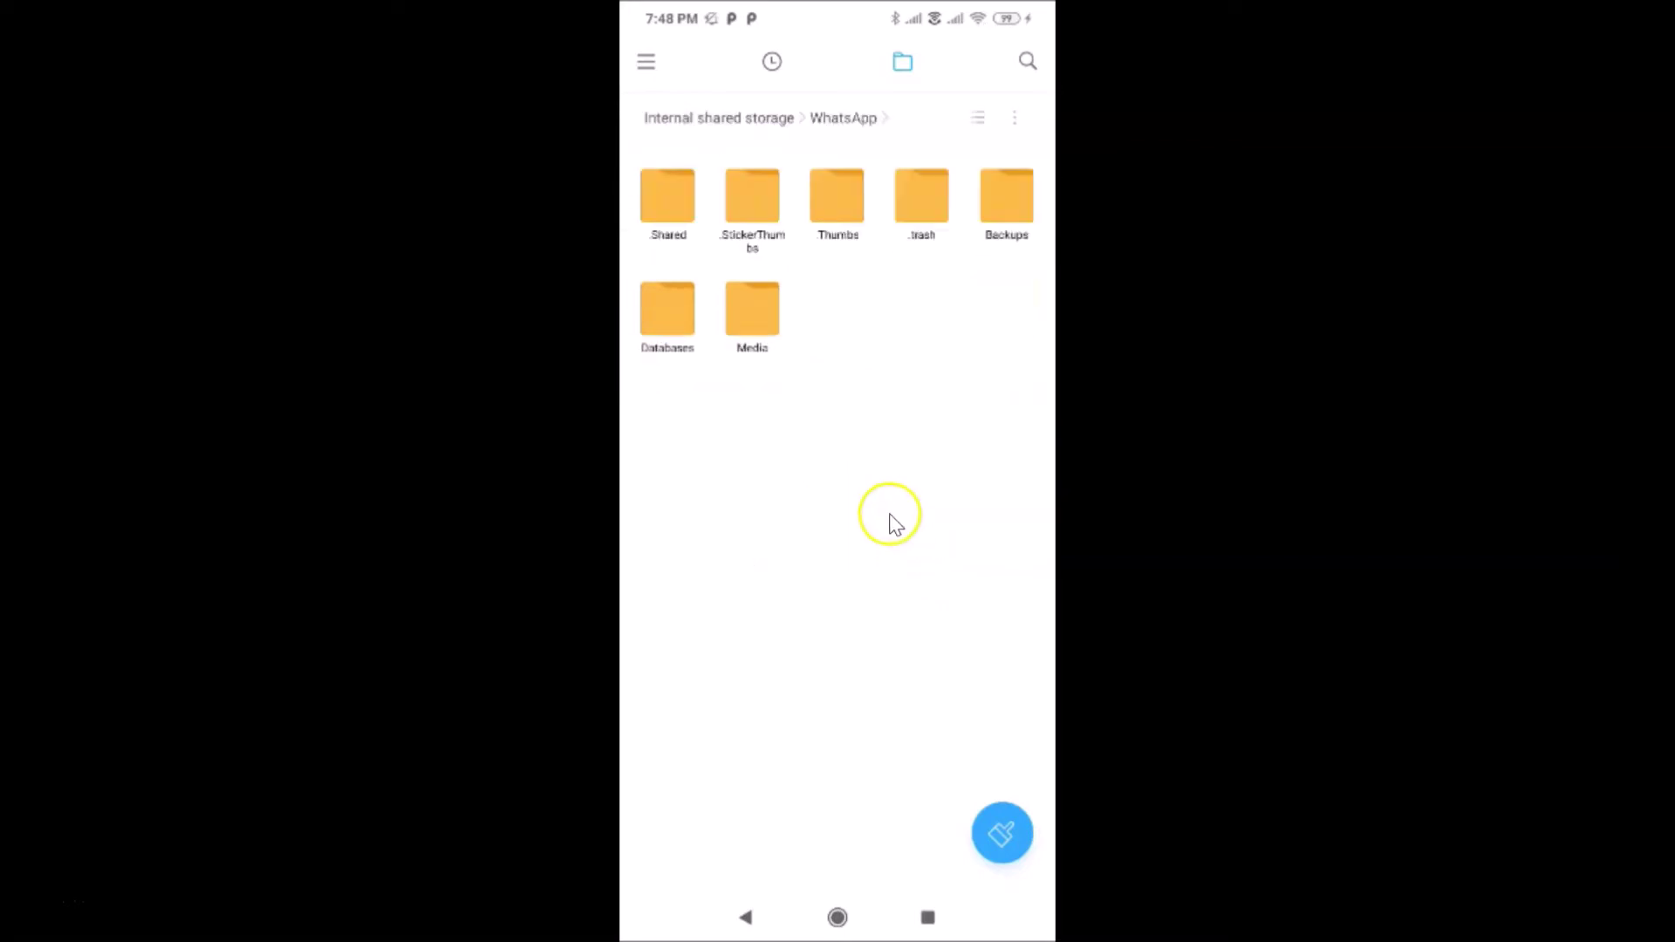
click(755, 319)
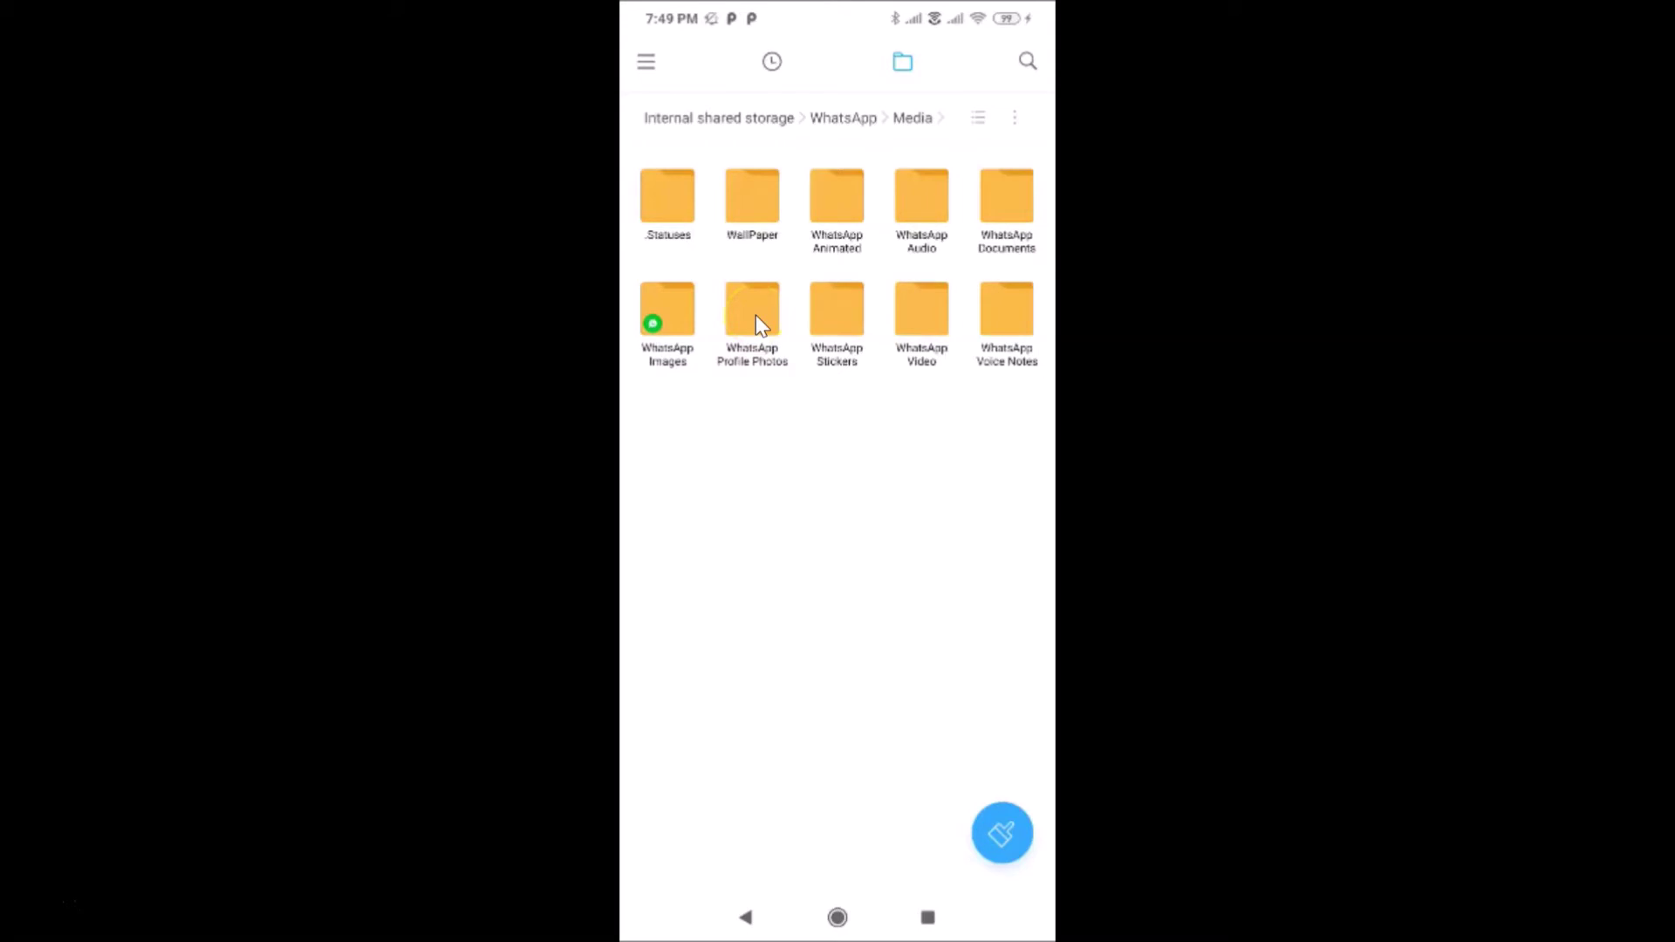
click(674, 318)
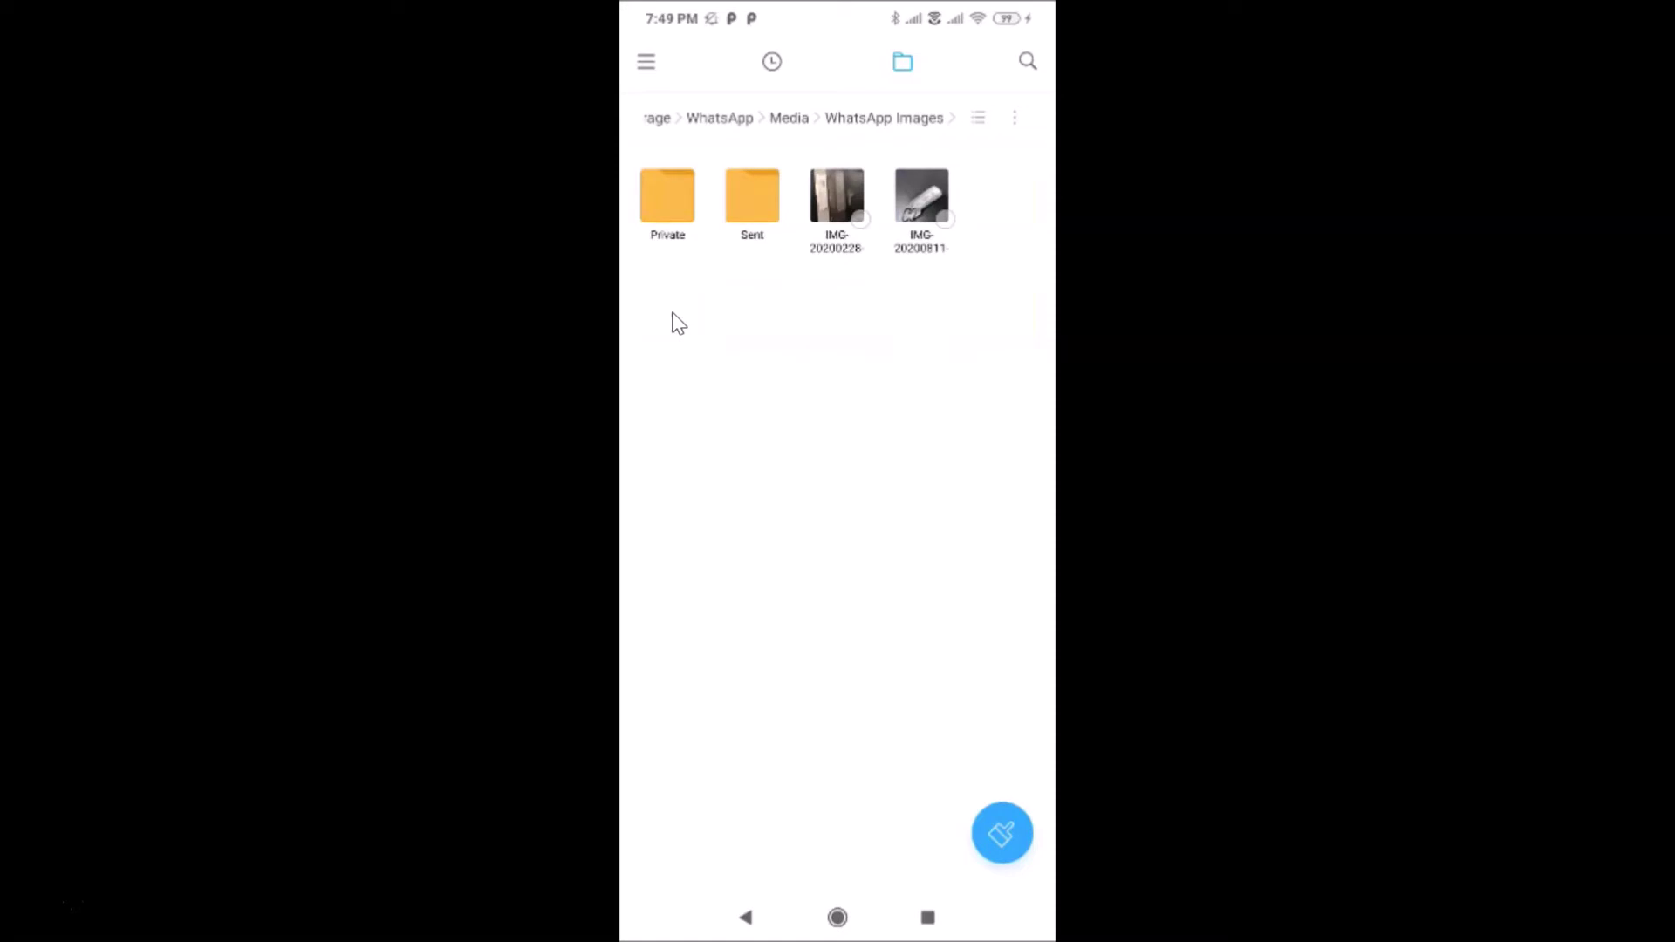
View the August 11, 2020 key-tag photo full-screen, then show recent apps
click(938, 210)
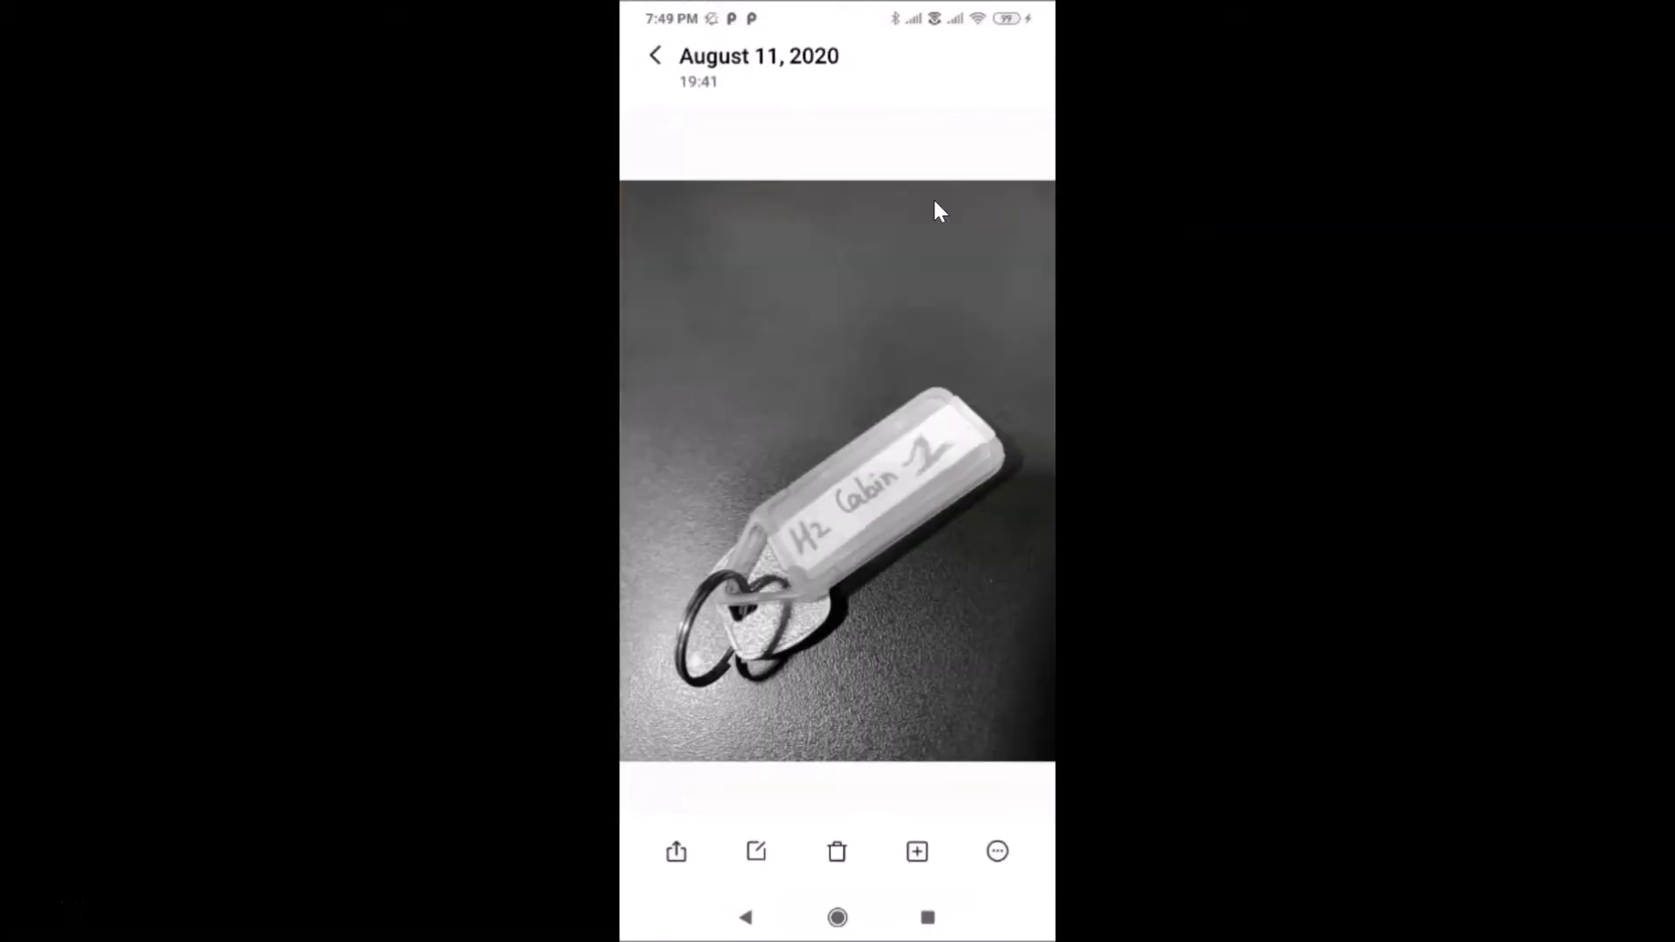
right_click(862, 538)
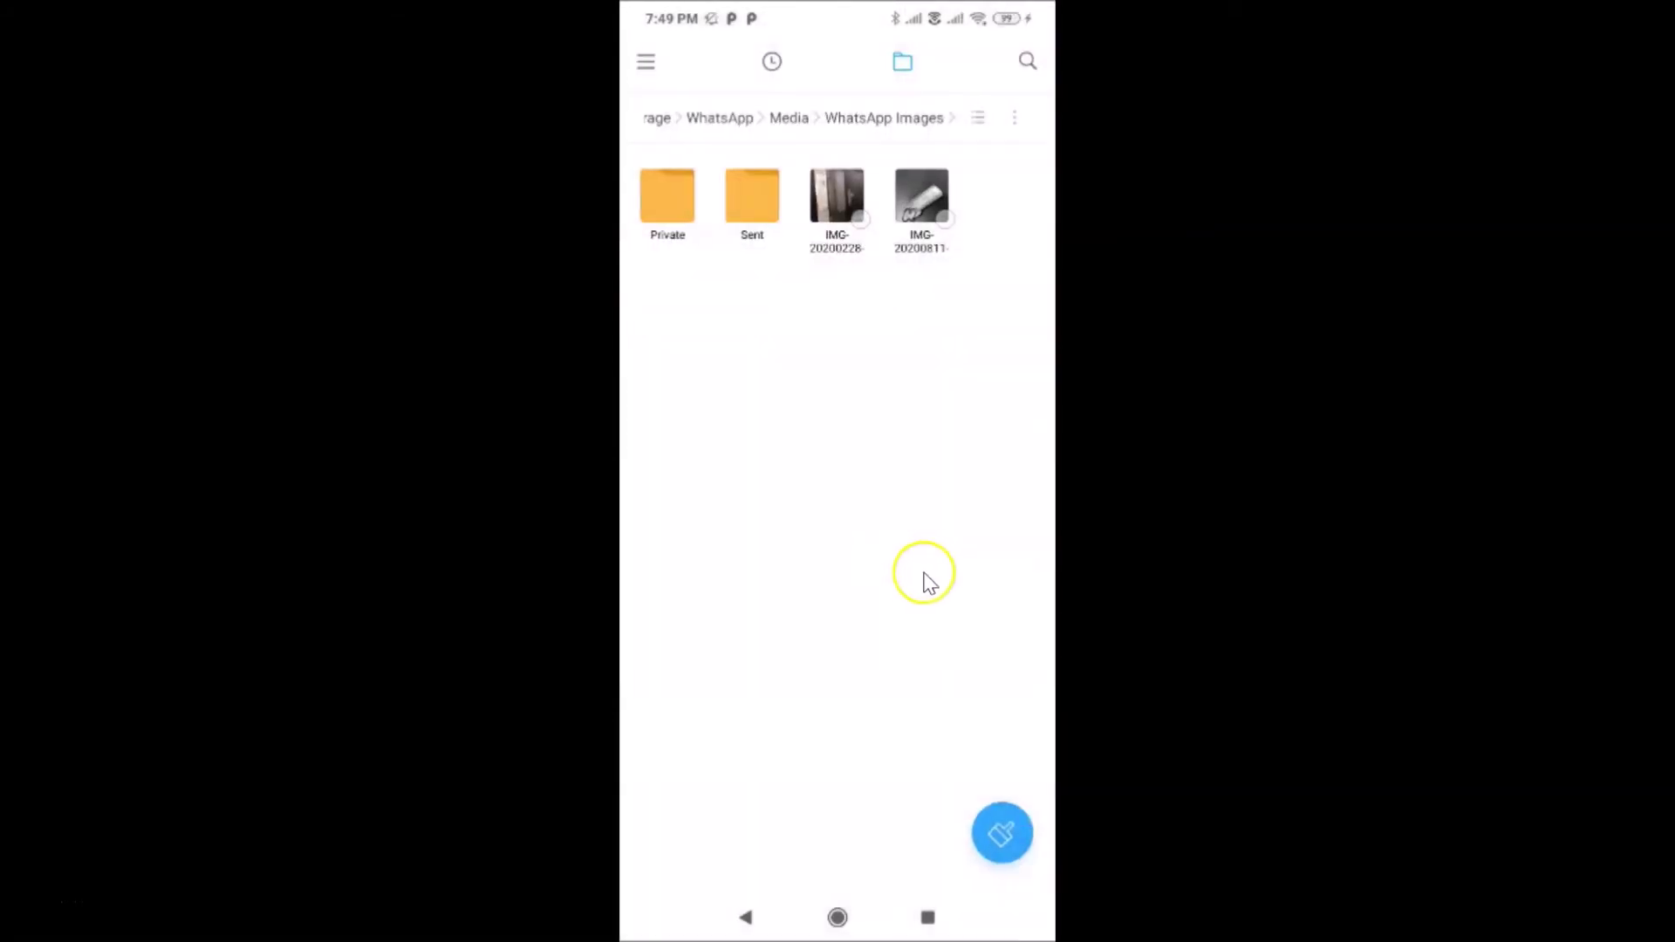
key(alt+s)
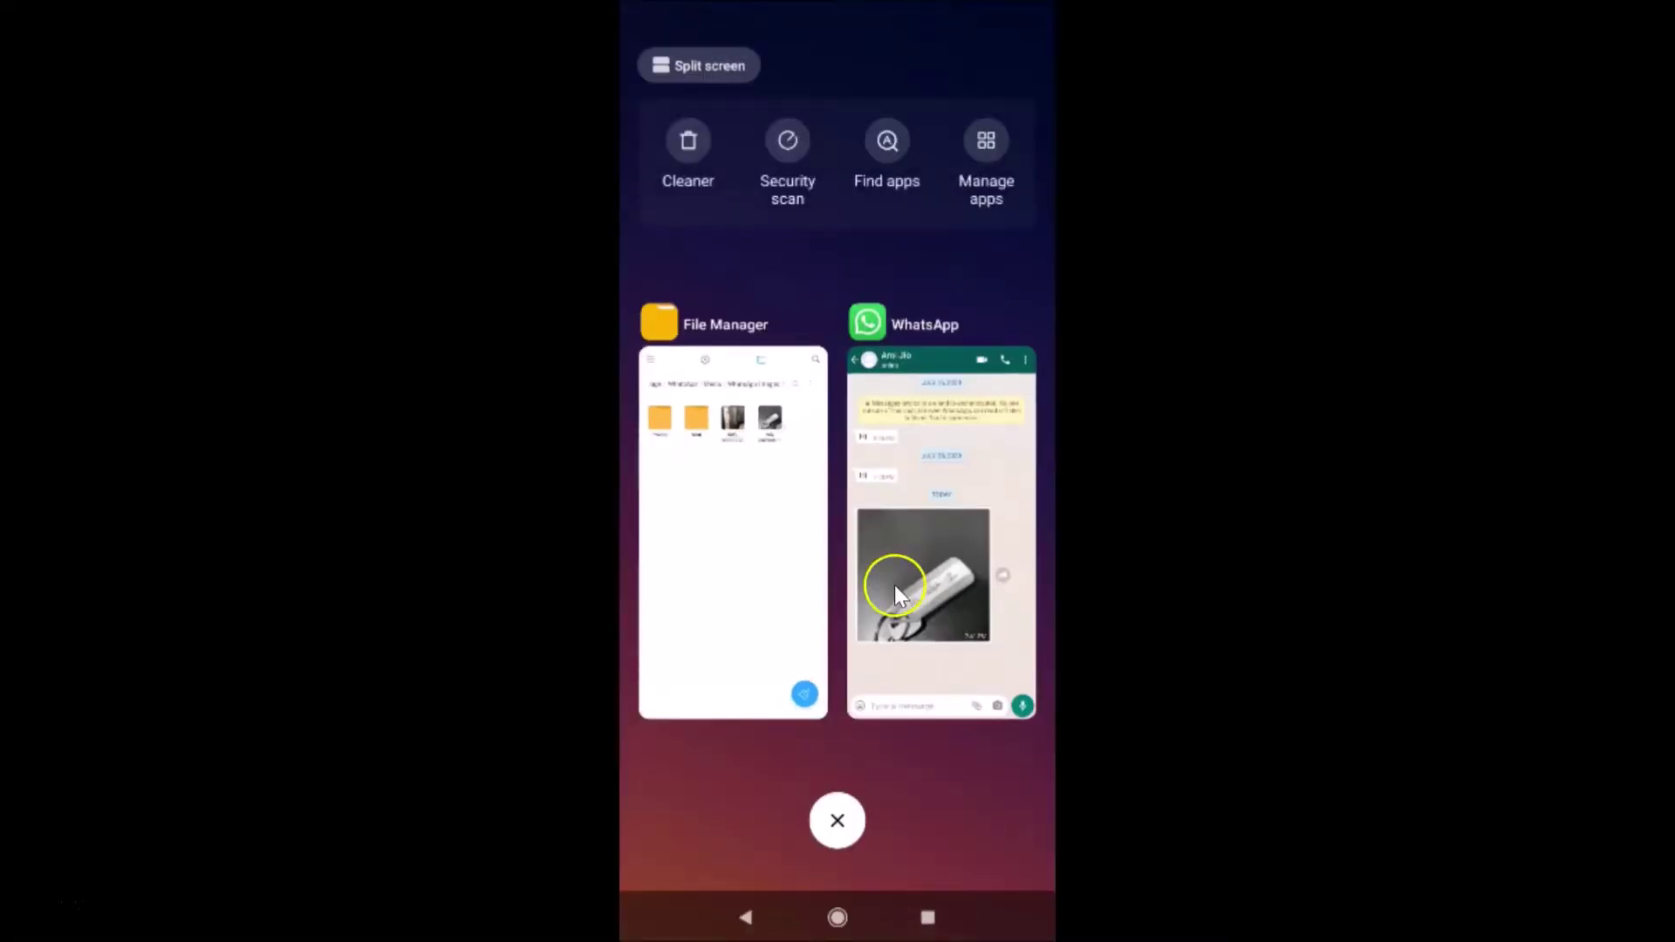
Switch back to WhatsApp and return from the conversation to the Chats list
click(977, 476)
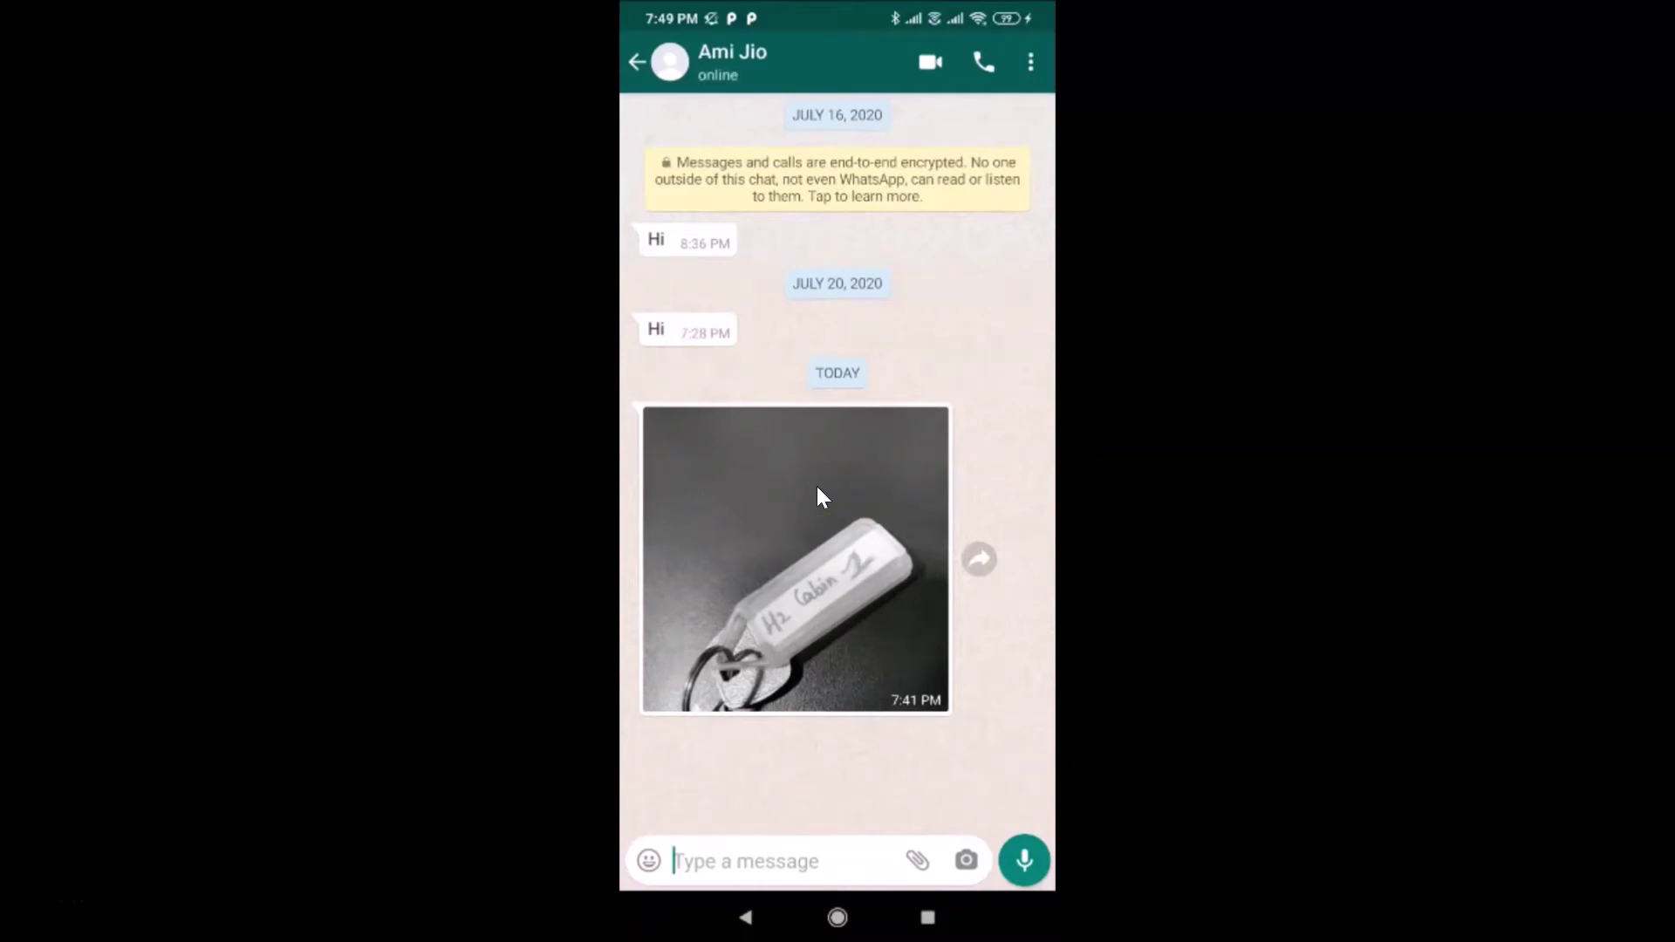
click(656, 78)
click(636, 65)
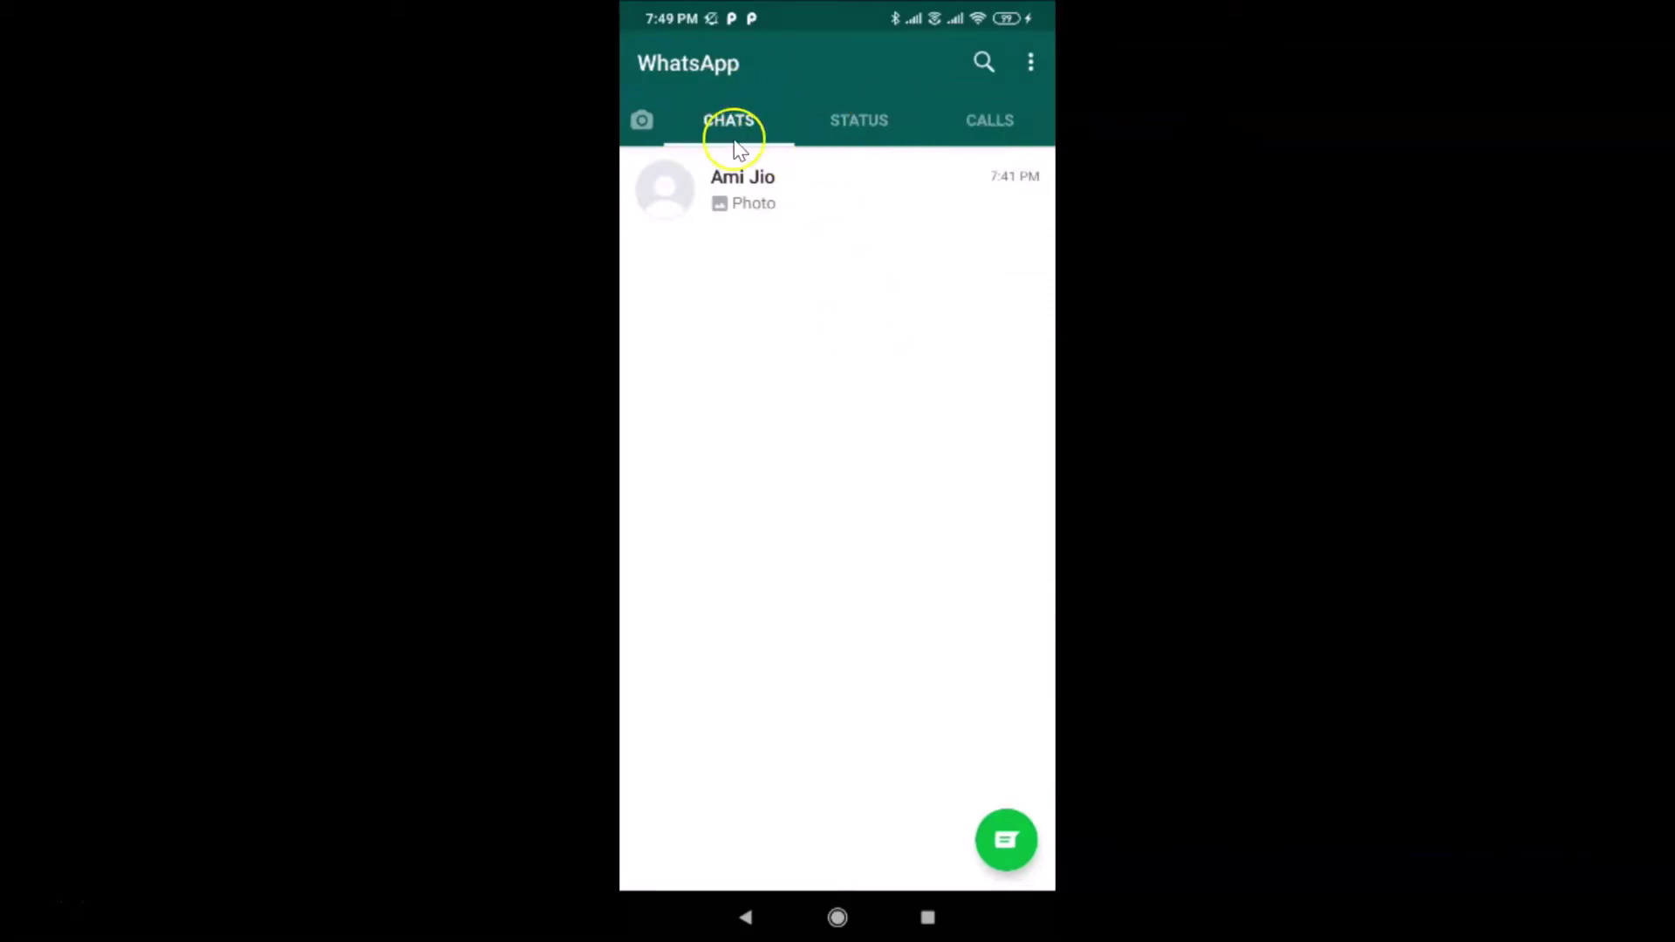
click(1007, 119)
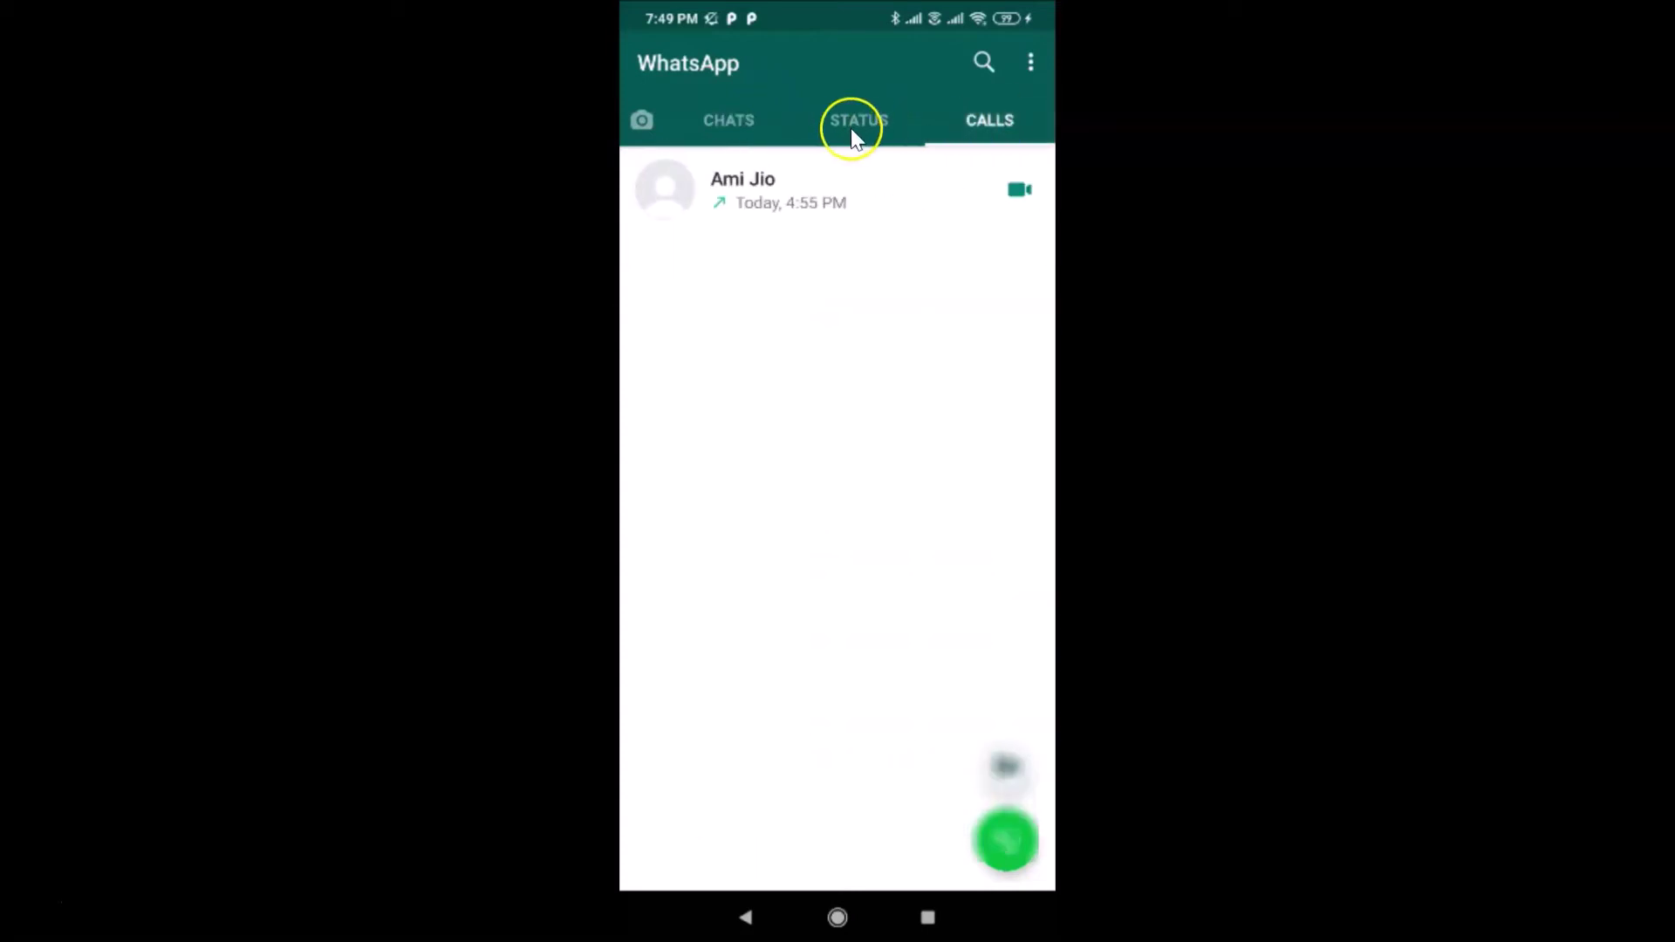
click(719, 122)
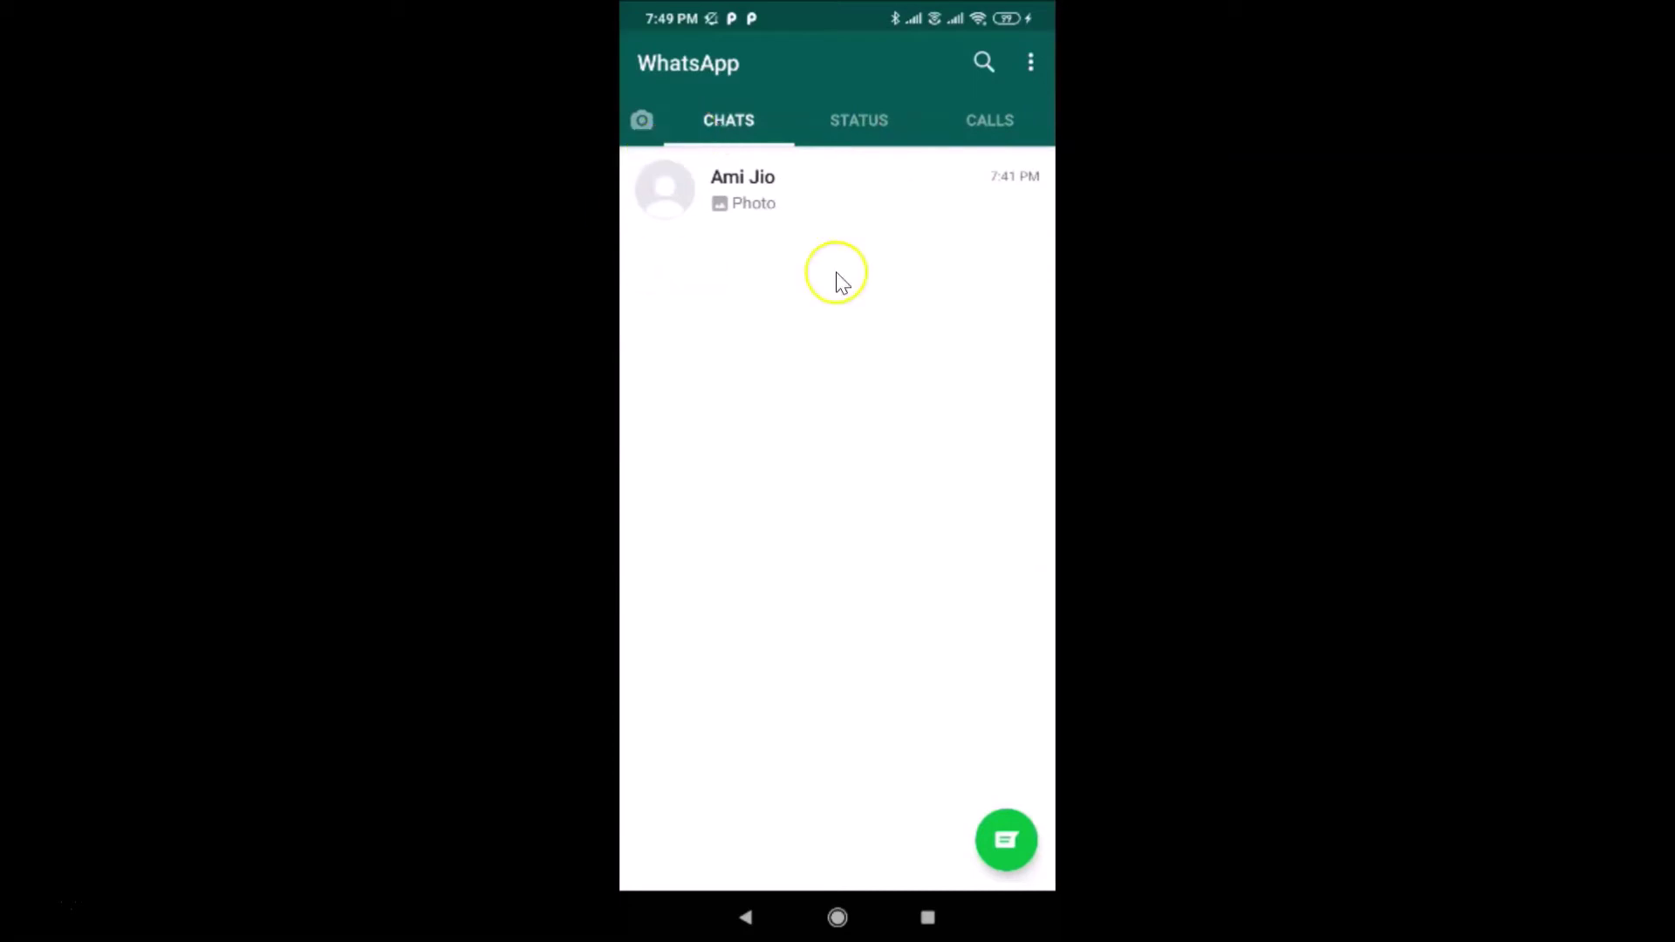
Go to WhatsApp Settings > Data and storage usage from the three-dot menu
click(1031, 65)
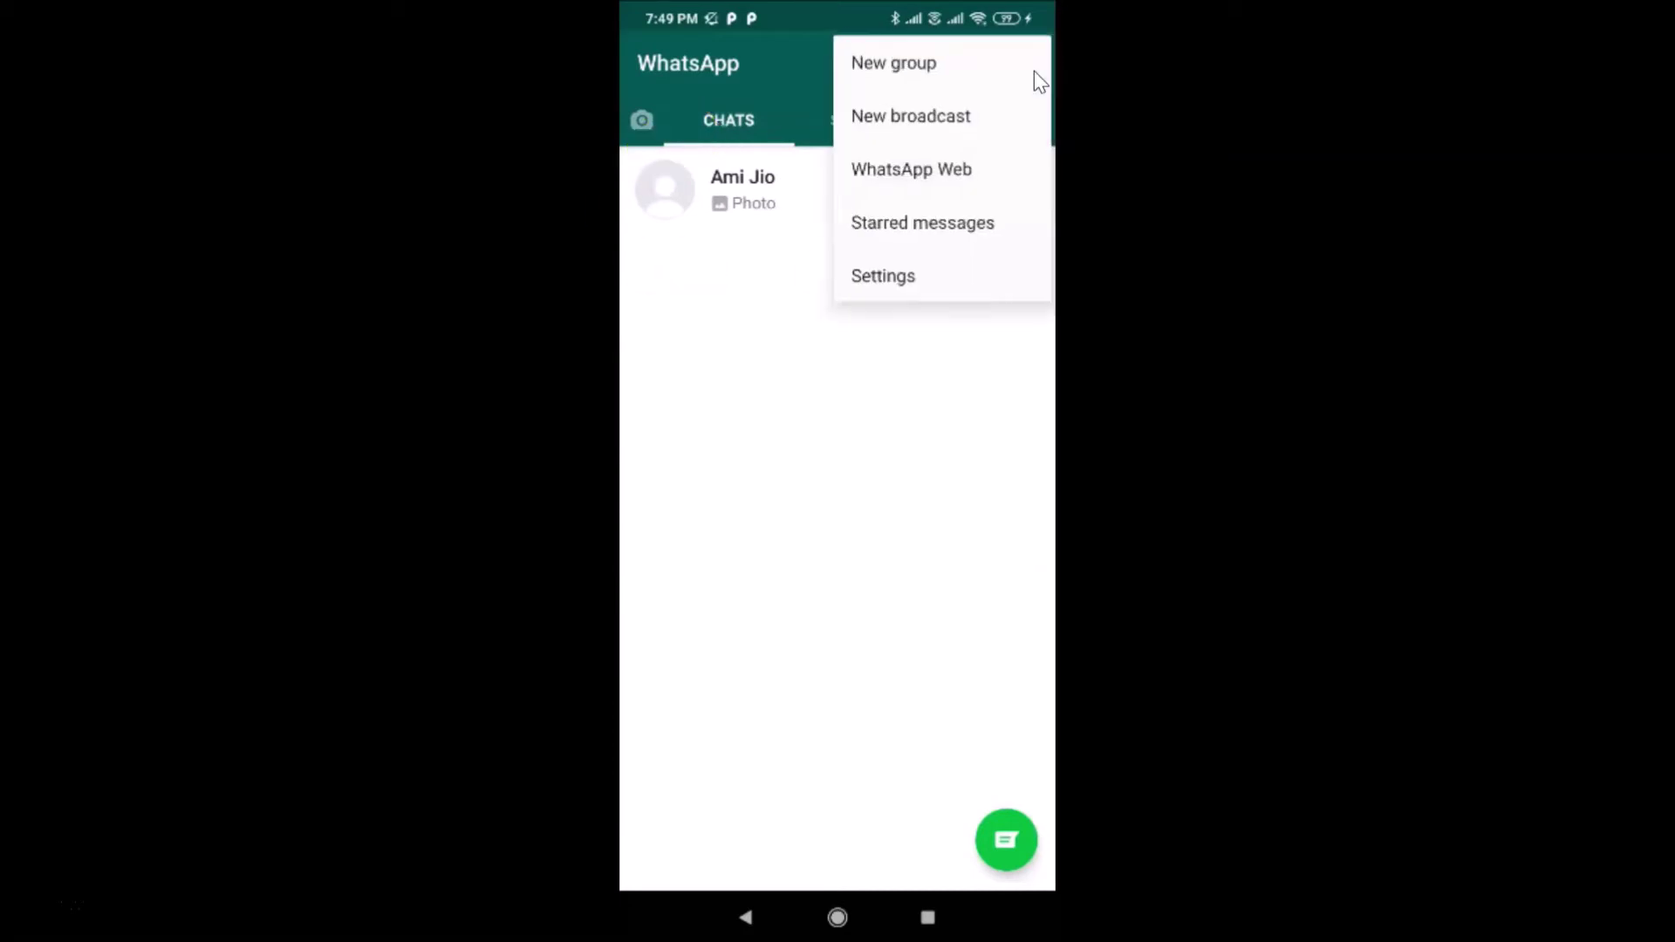
click(934, 281)
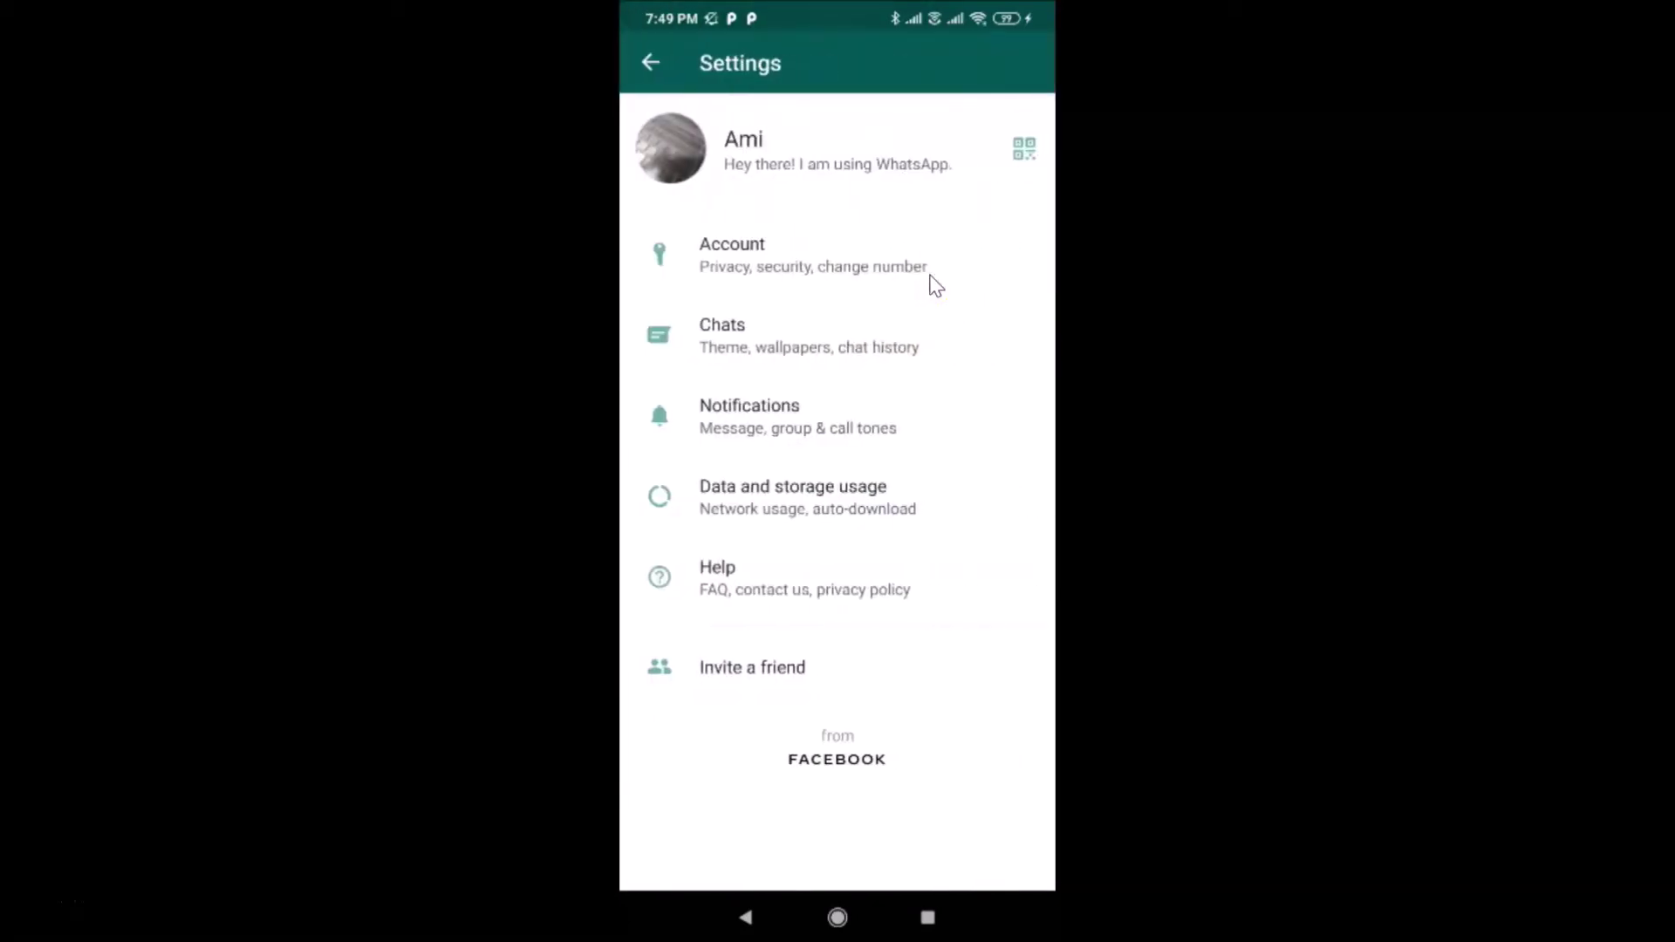
click(850, 507)
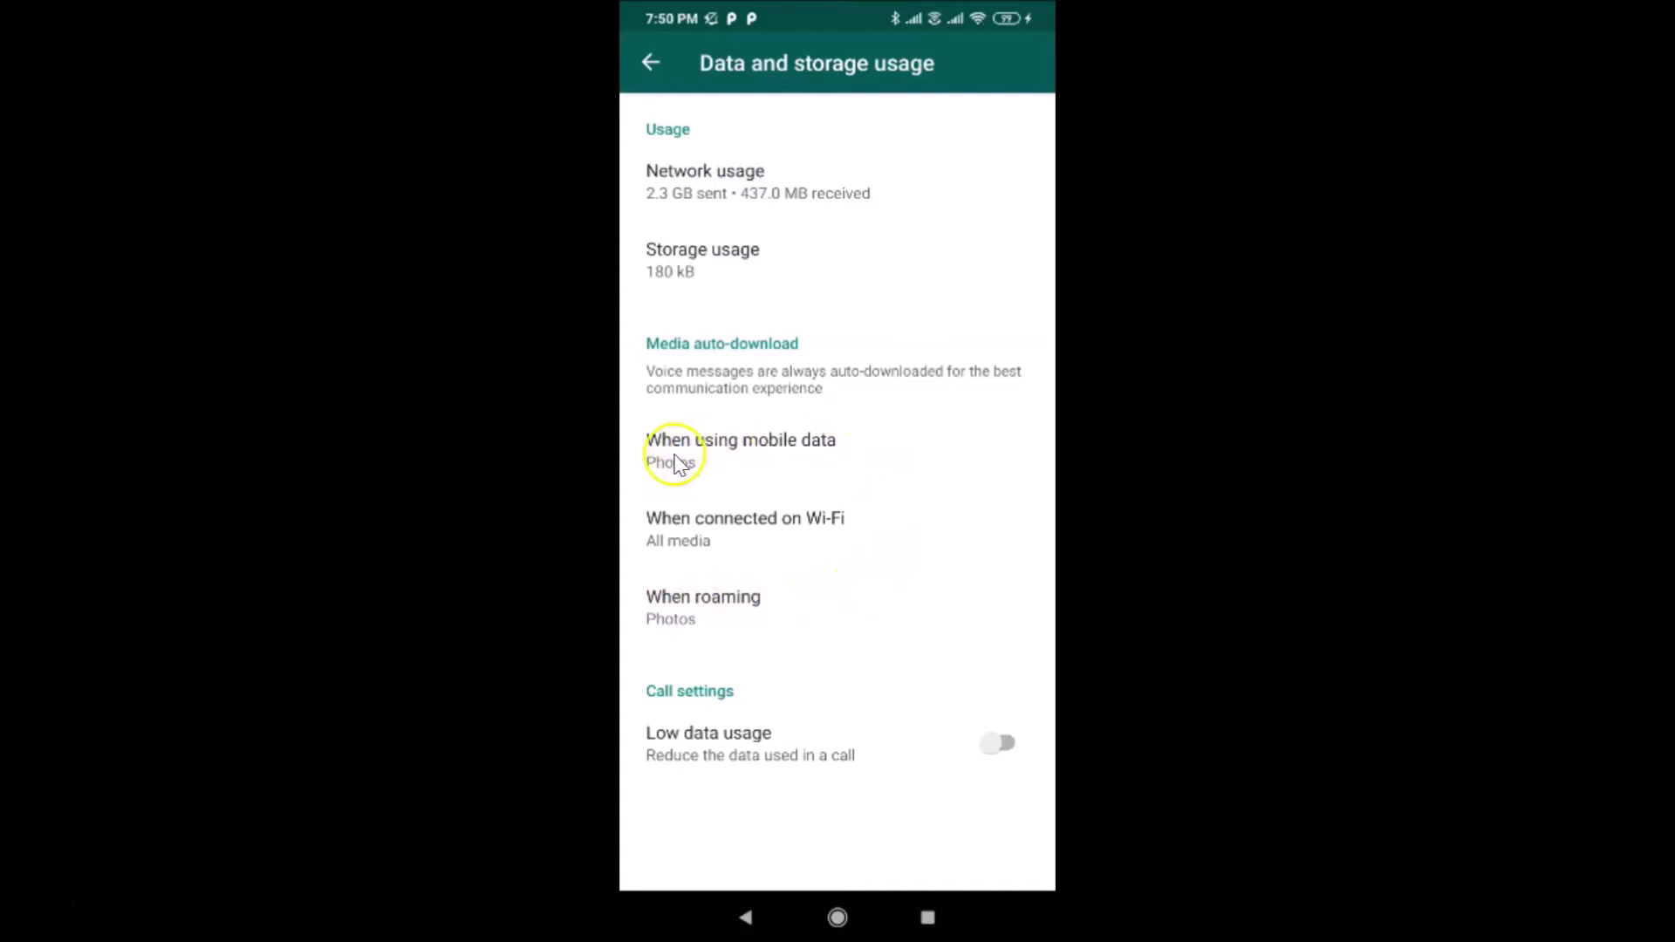
Set mobile-data media auto-download to No media by clearing Photos
click(816, 452)
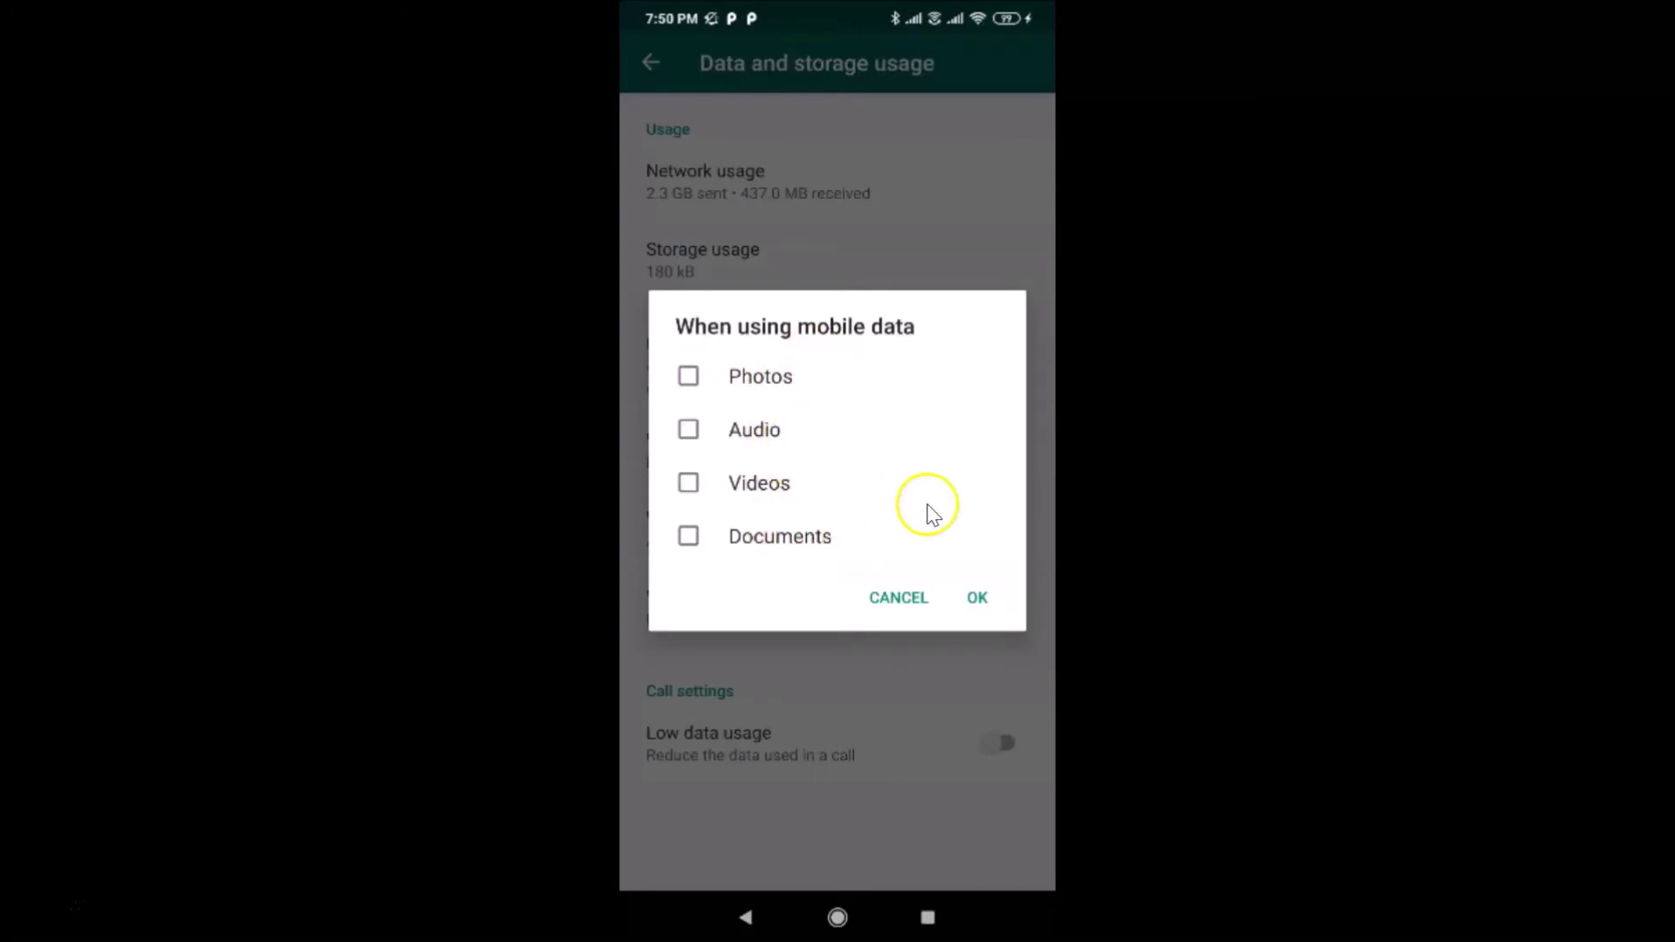
click(978, 599)
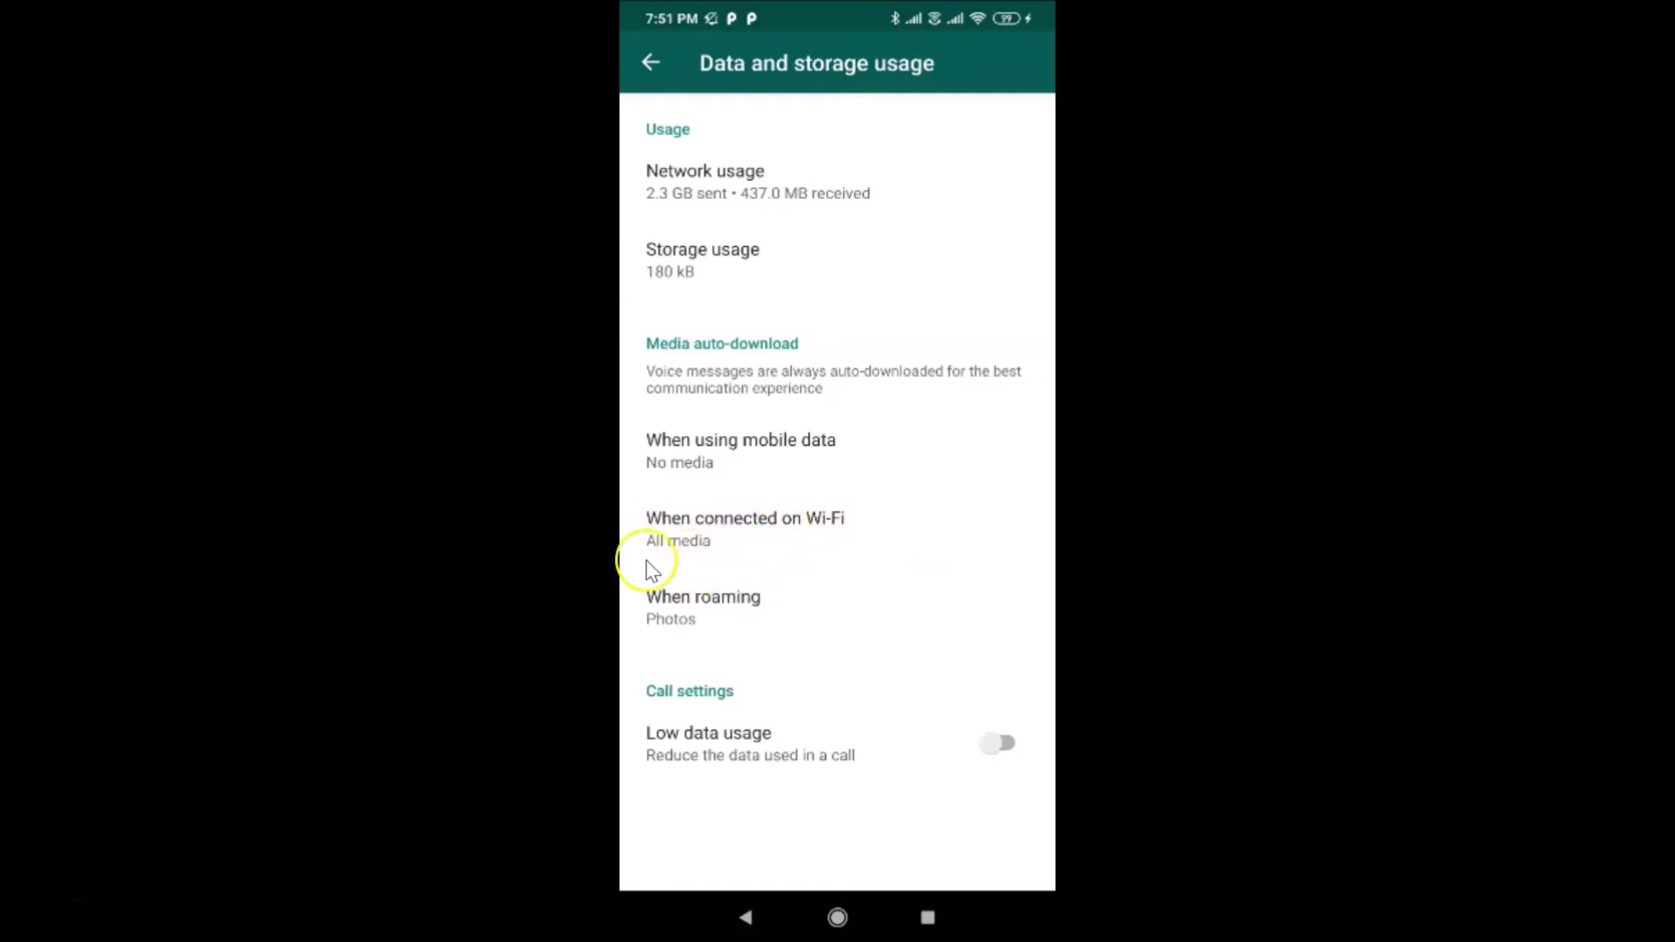
click(754, 541)
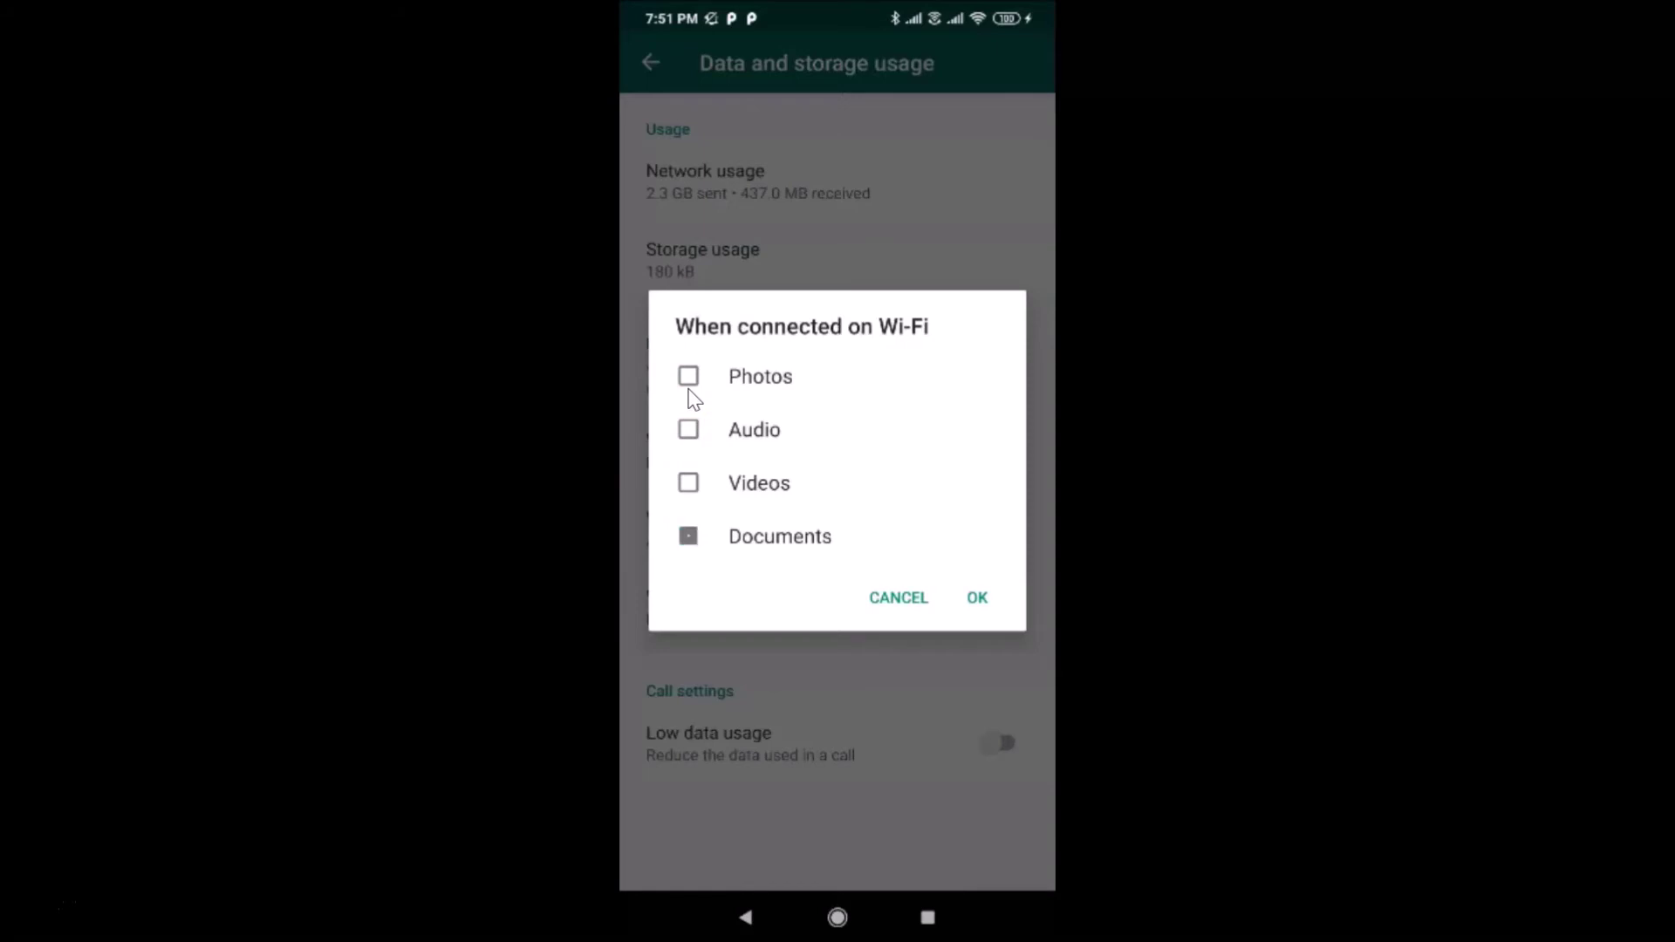
Confirm Wi-Fi media auto-download as No media with all media types cleared
click(979, 598)
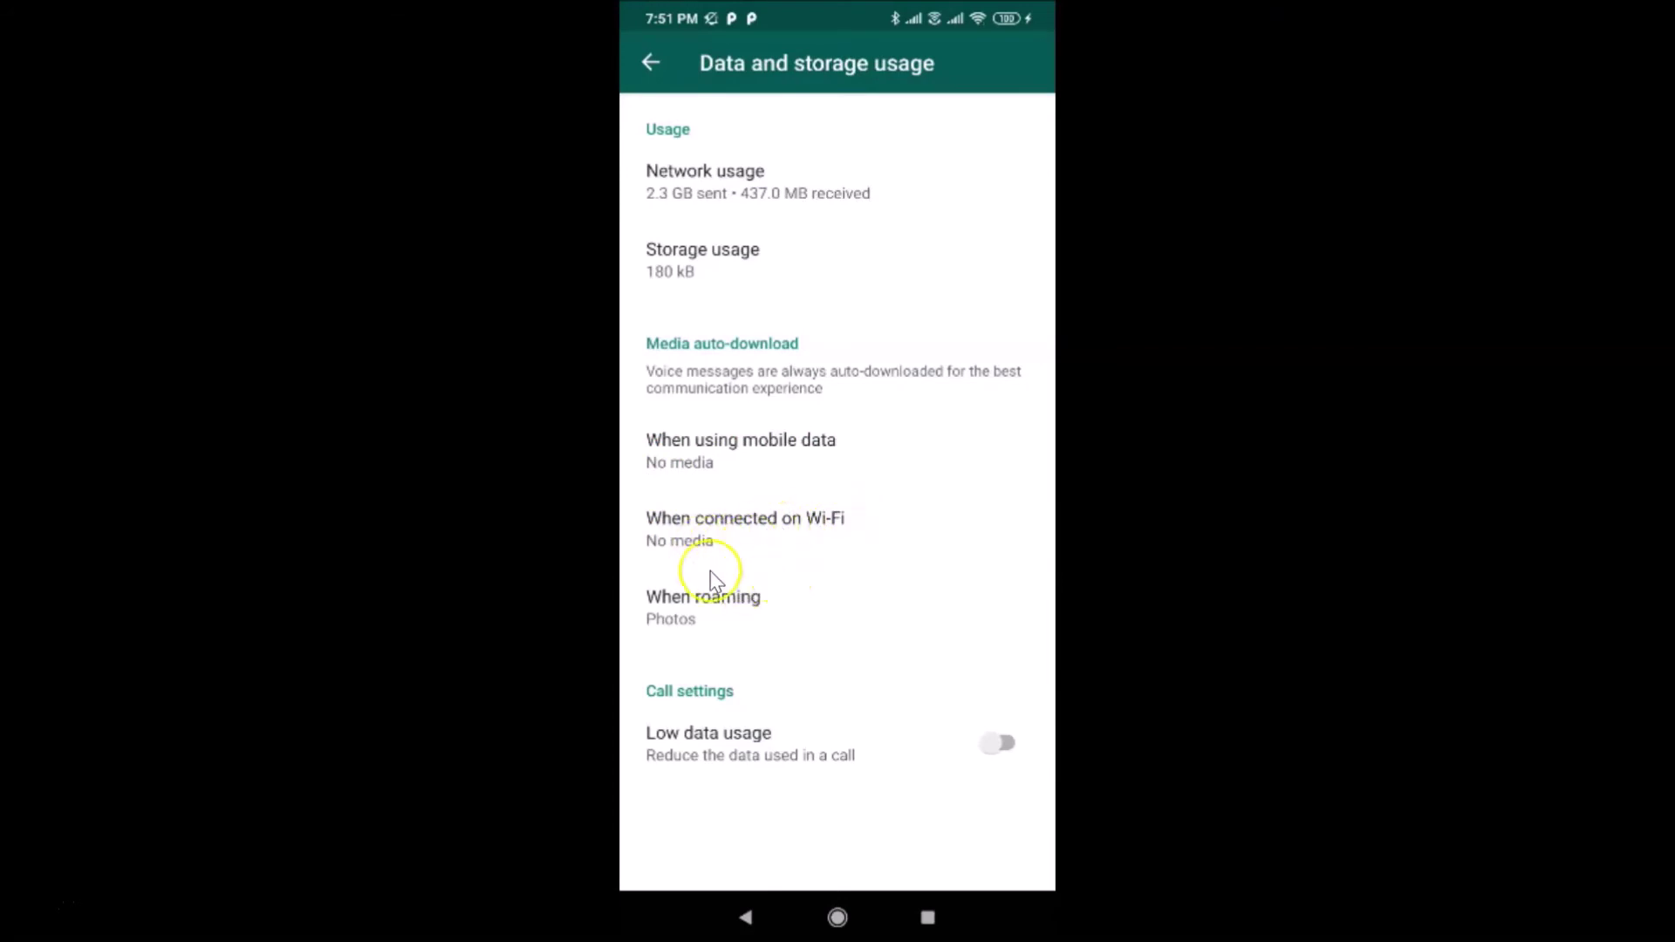
click(749, 609)
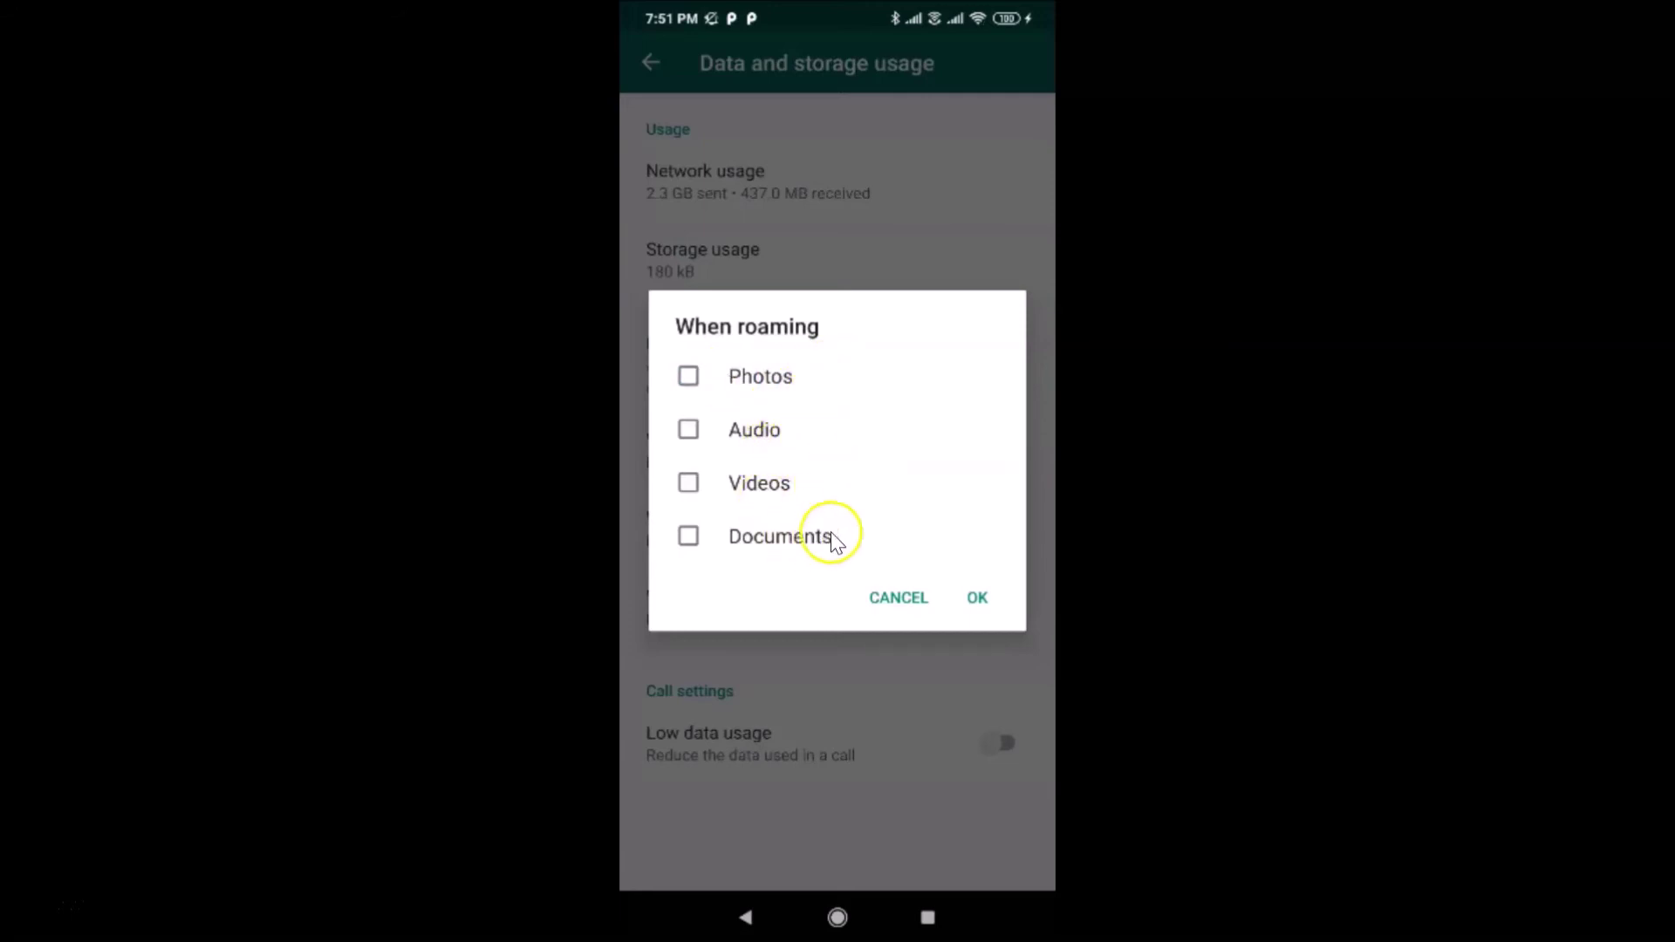
Confirm roaming media auto-download as No media
click(979, 600)
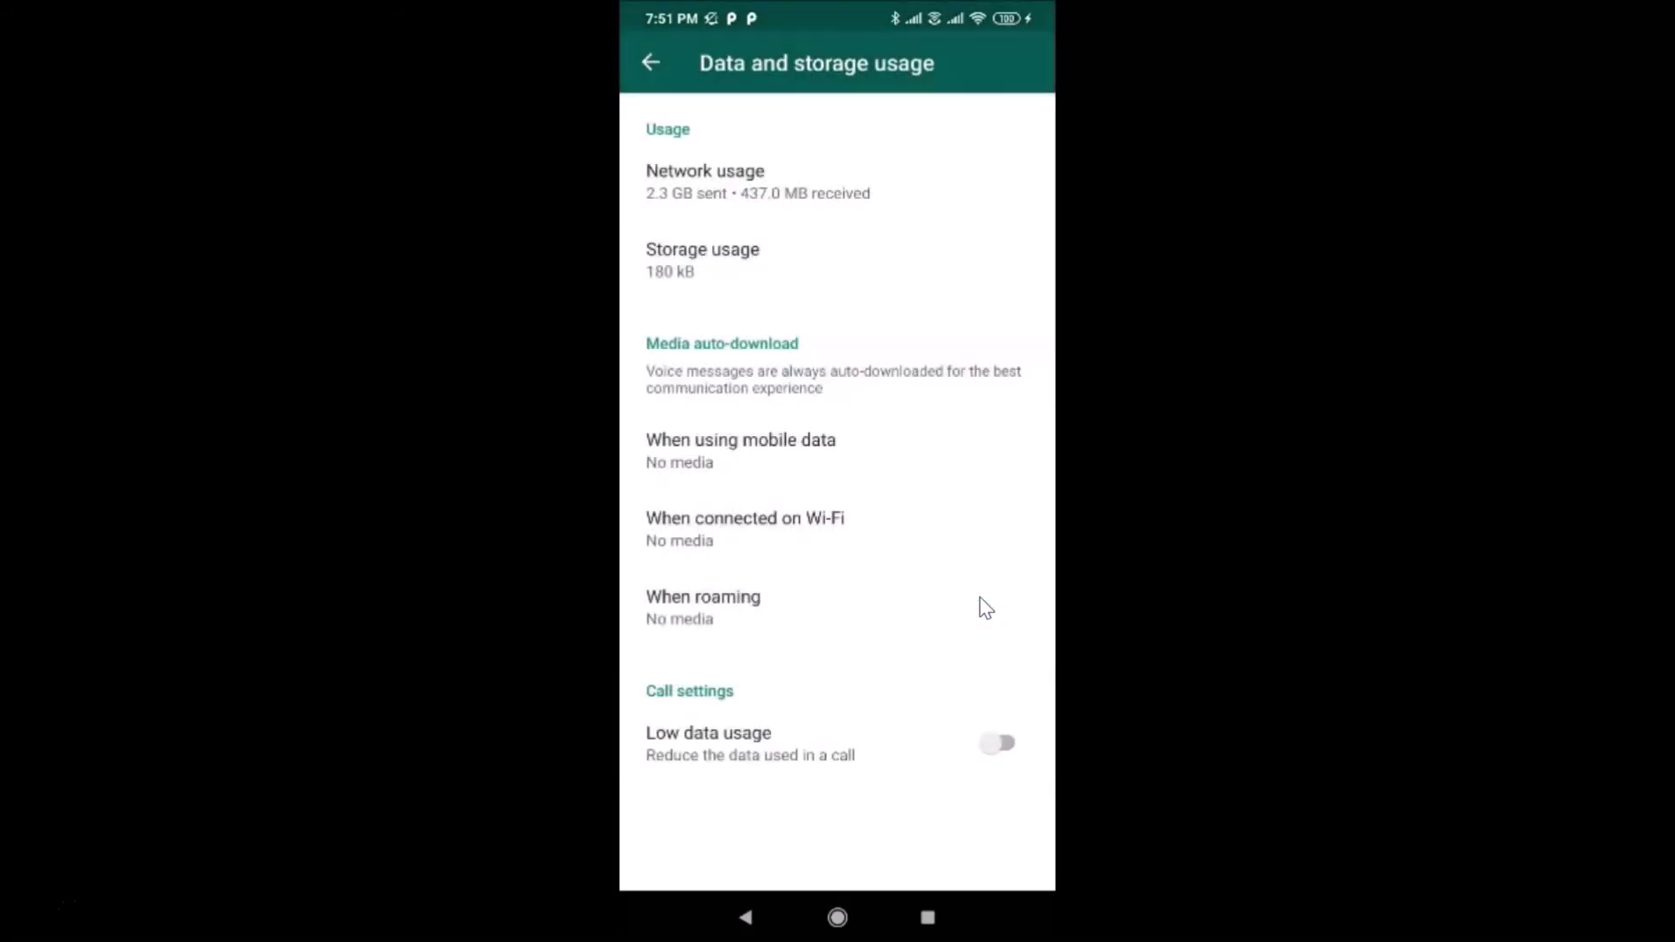